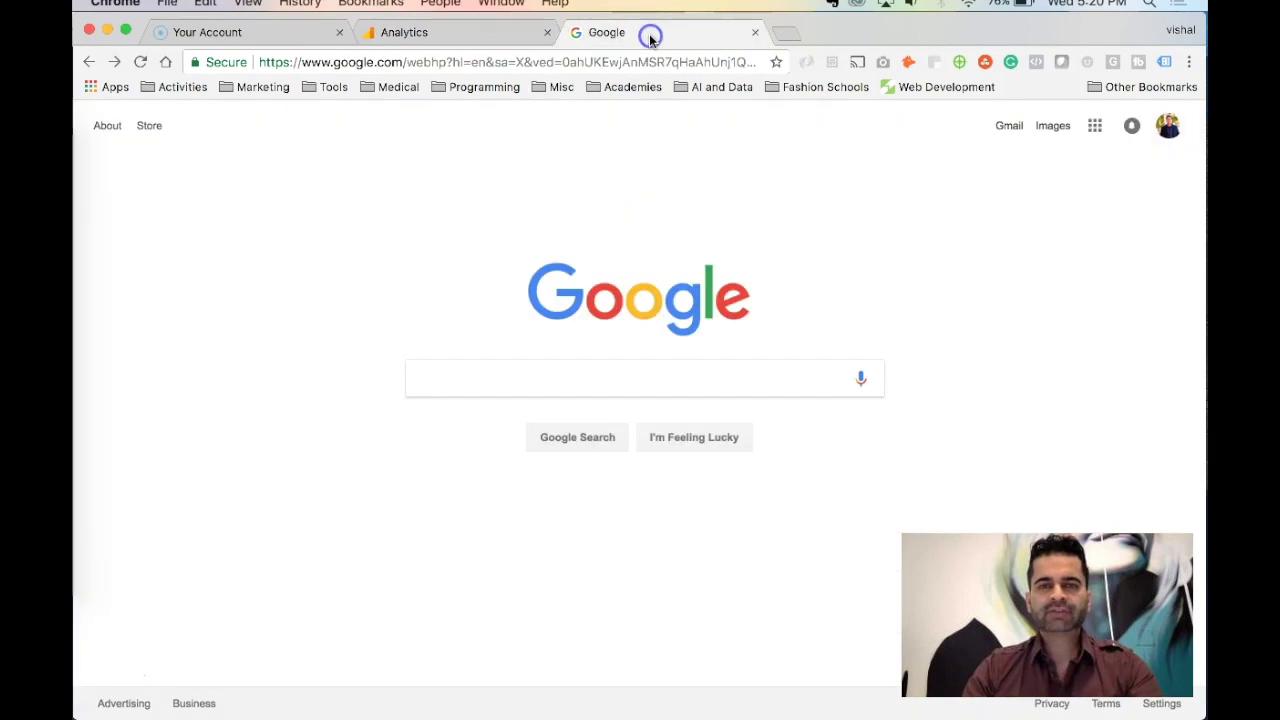
# Step: Search Google for "what is my ip address" to look up the current public IP address
pyautogui.click(578, 377)
pyautogui.write('what is my ip add')
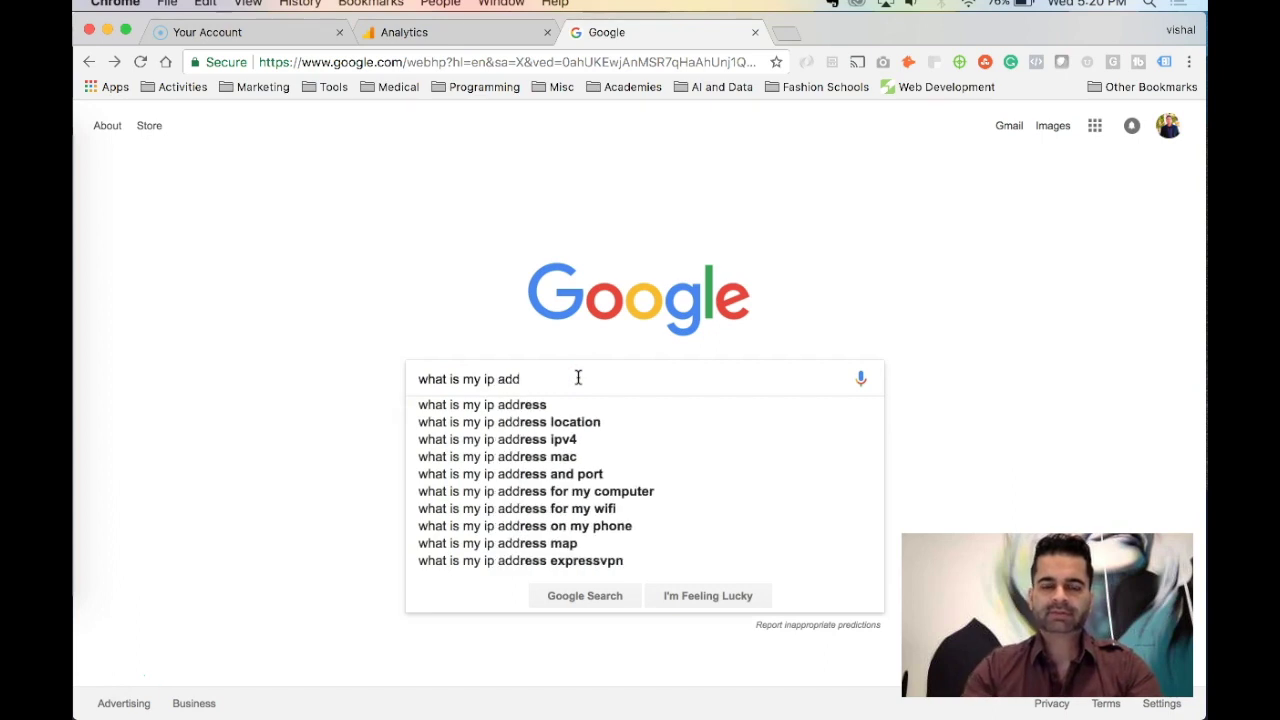
pyautogui.click(580, 406)
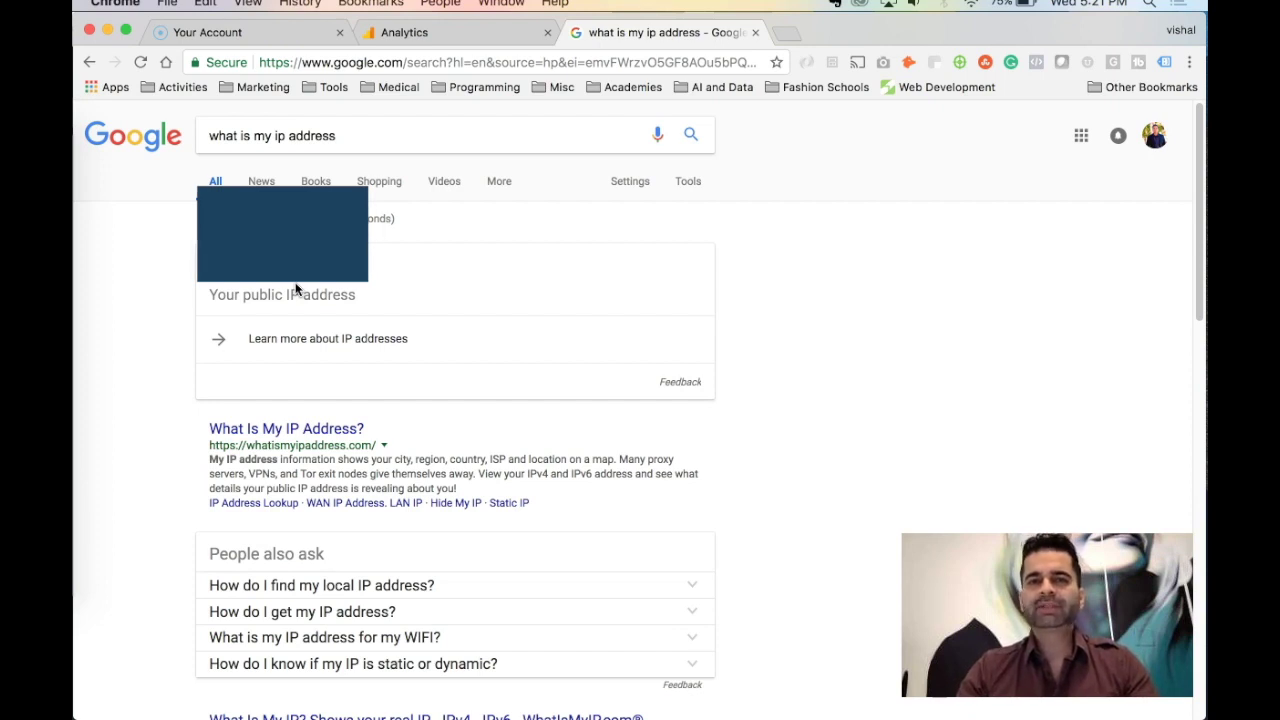
pyautogui.click(789, 222)
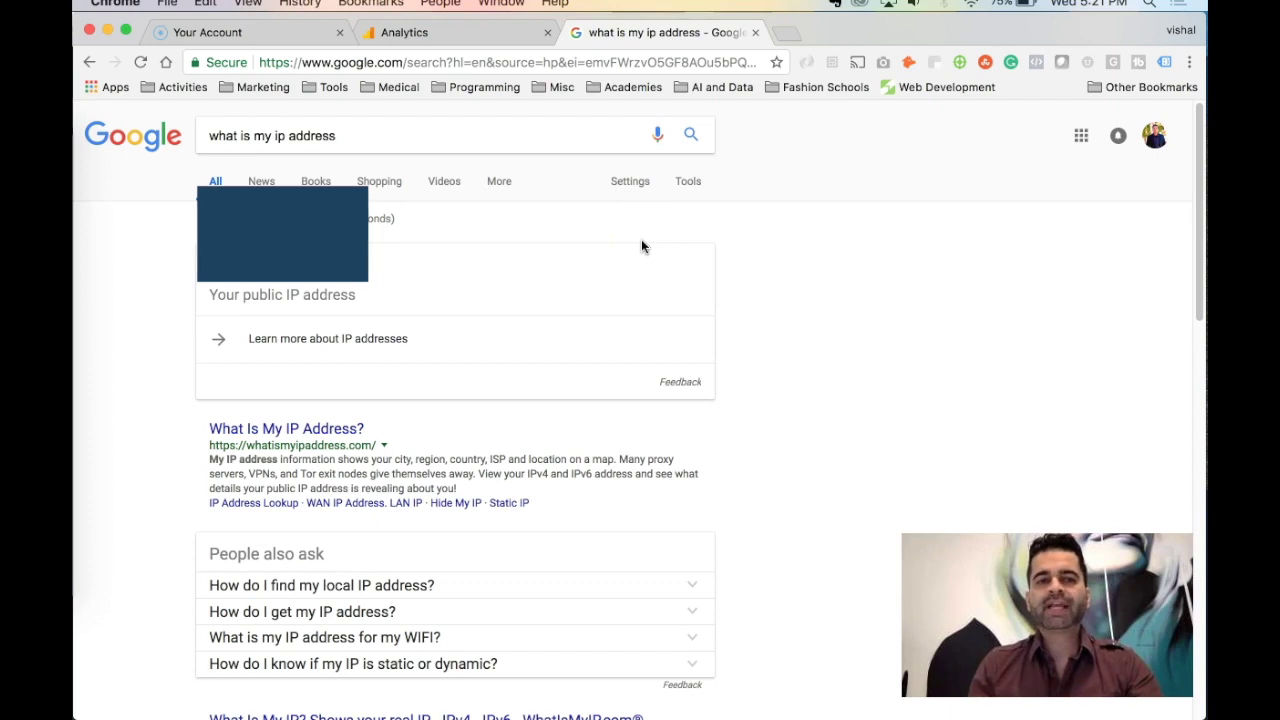
# Step: Switch to Google Analytics and add a filter named "Exclude my home ip address" to the All Web Site Data view
pyautogui.click(466, 40)
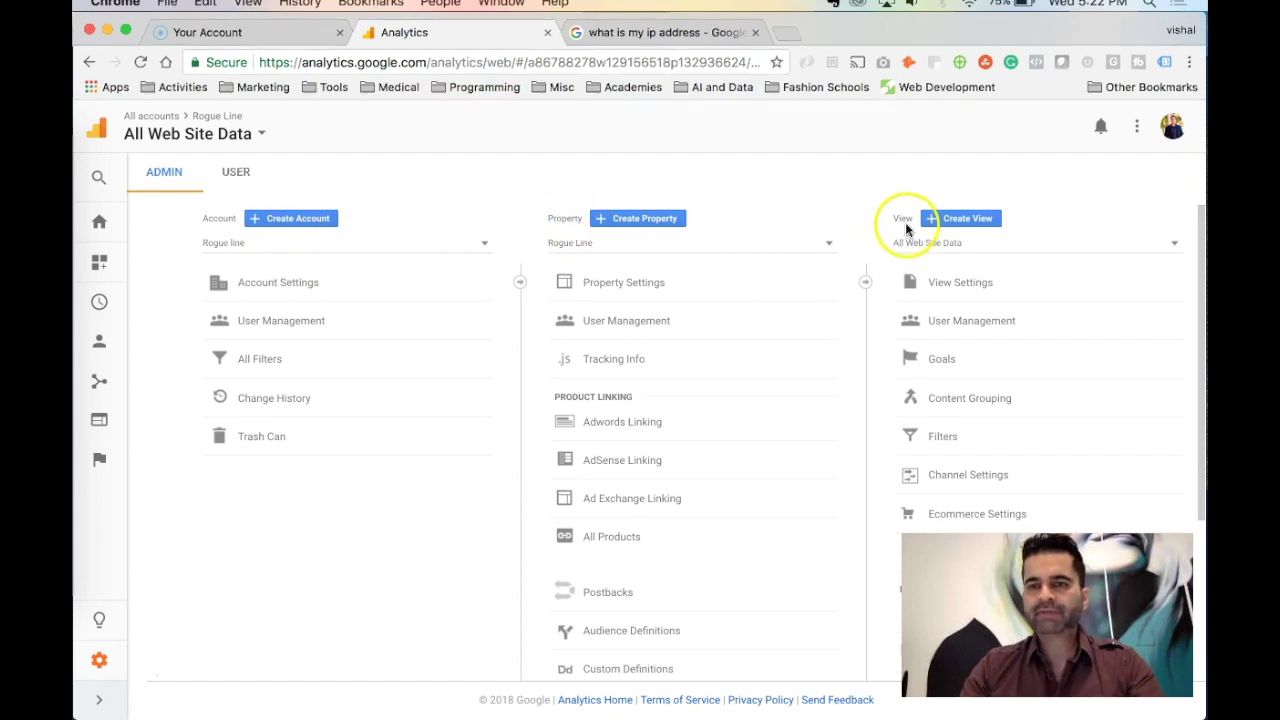
pyautogui.click(943, 440)
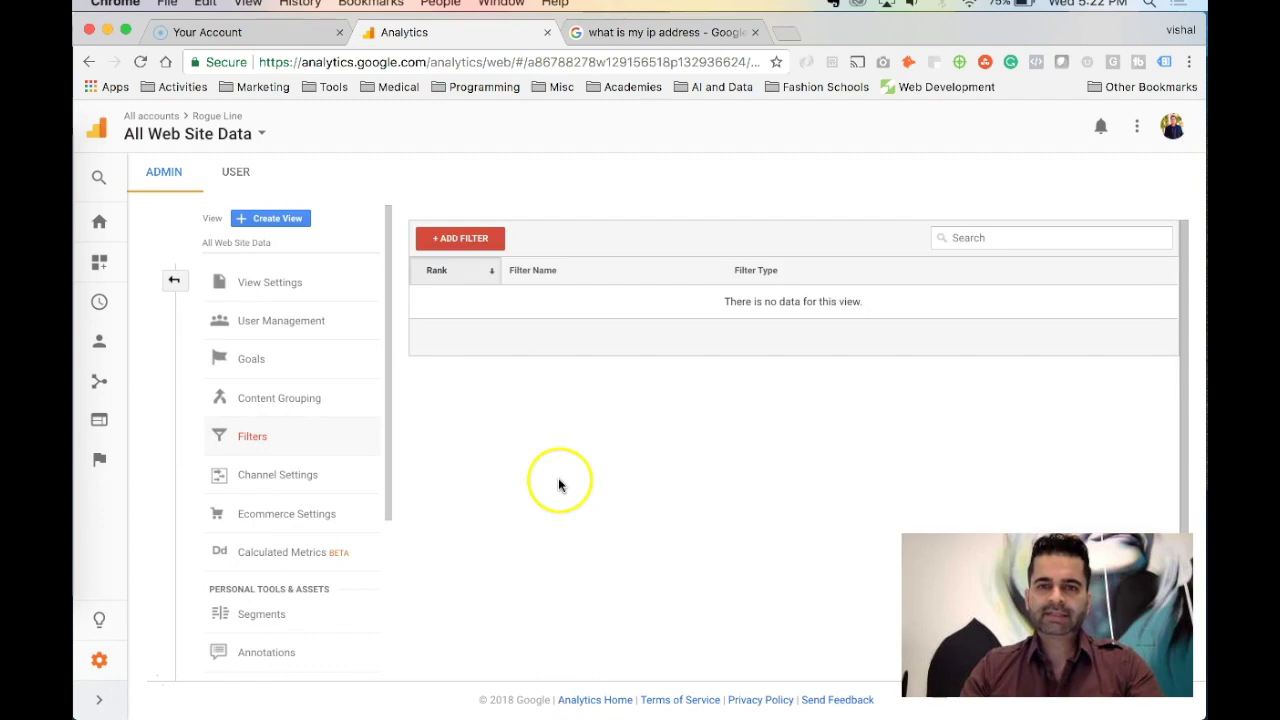
pyautogui.click(452, 240)
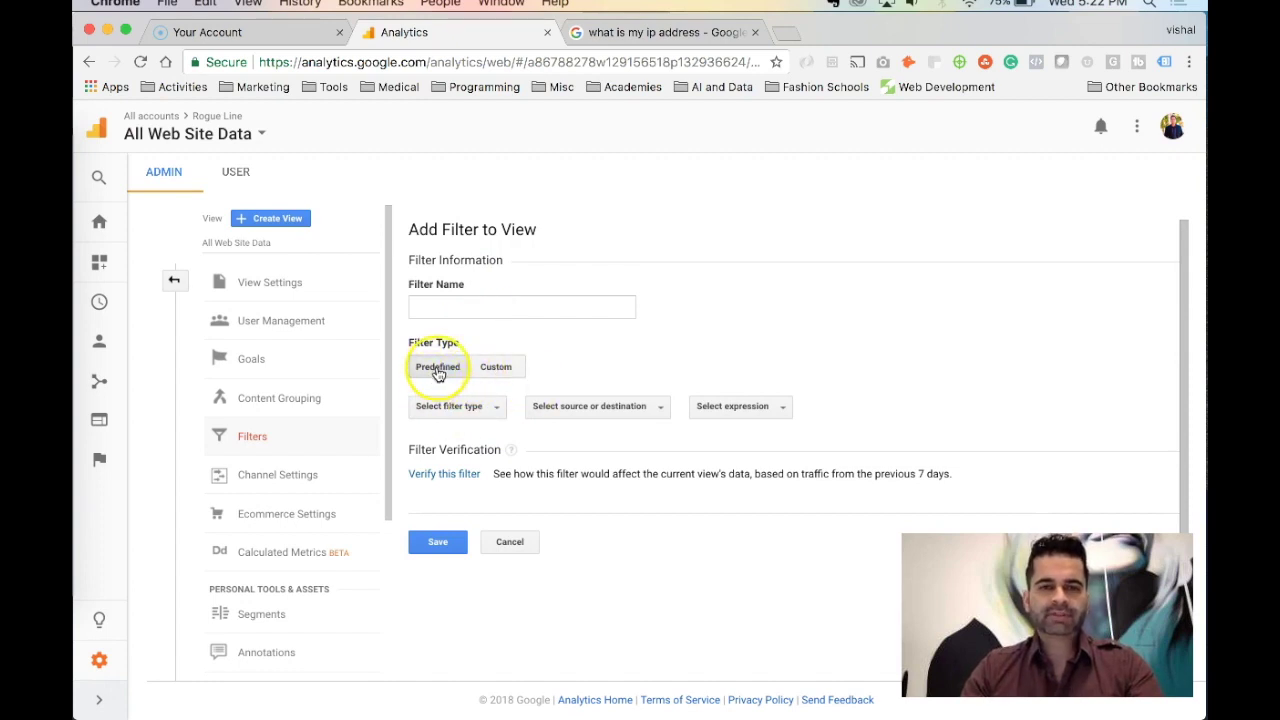
pyautogui.click(506, 307)
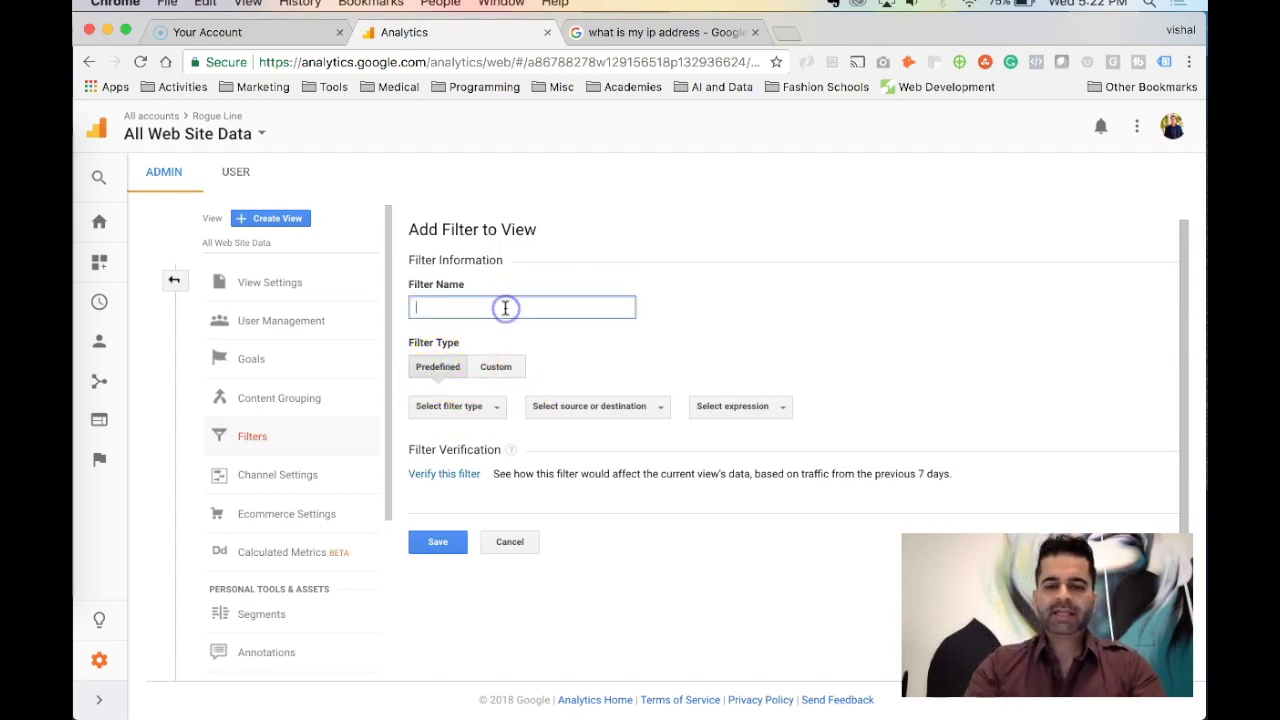
pyautogui.write('Exclue')
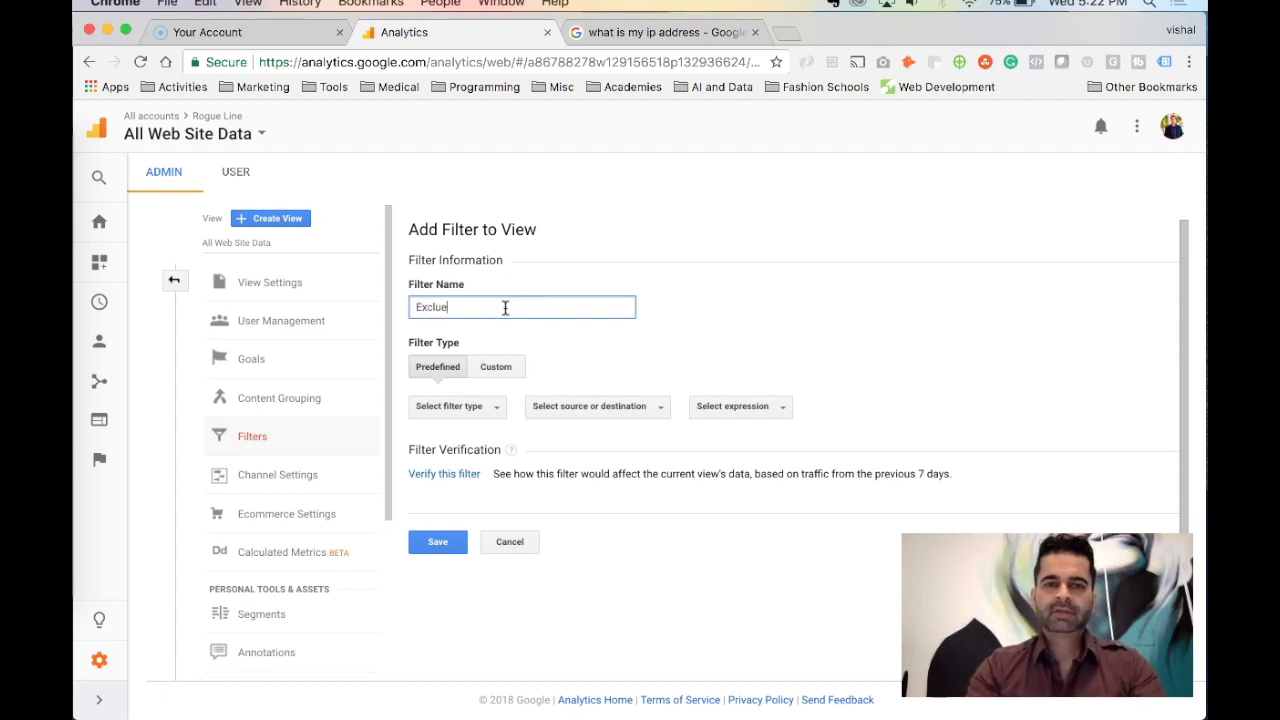
pyautogui.press('BackSpace')
pyautogui.write('de mu')
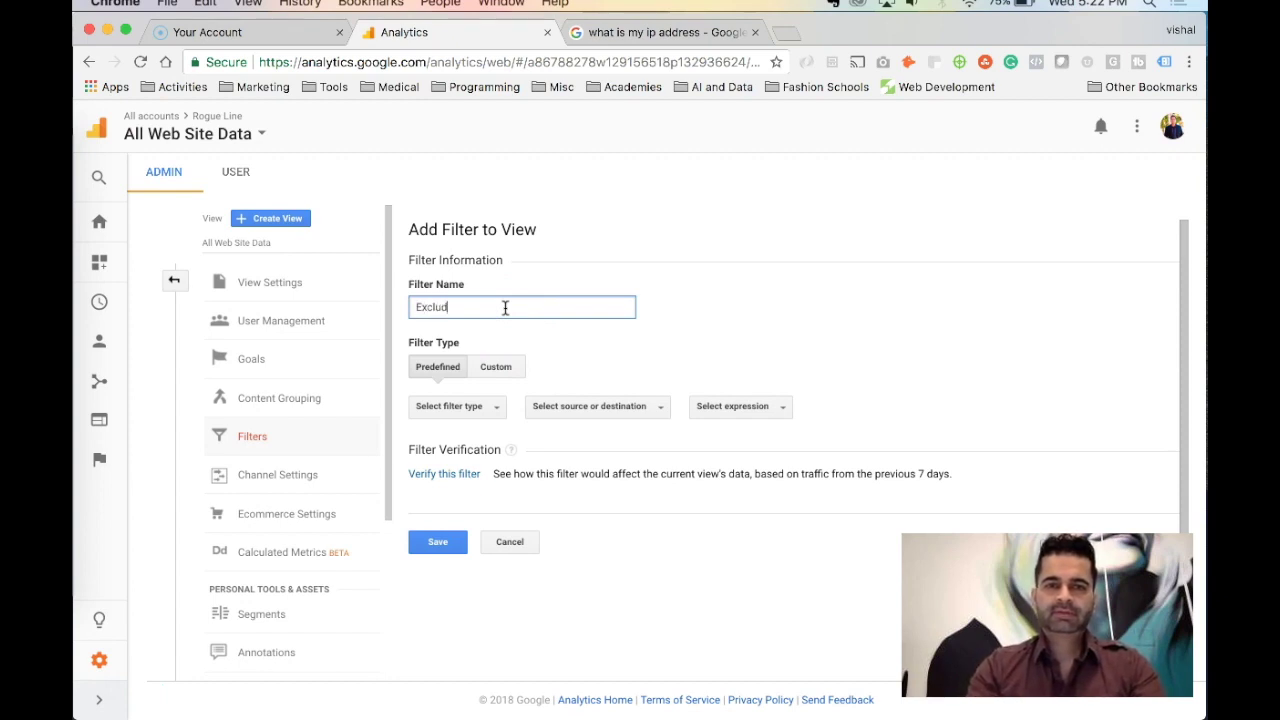
pyautogui.press('BackSpace')
pyautogui.press('BackSpace')
pyautogui.write('y home ip address')
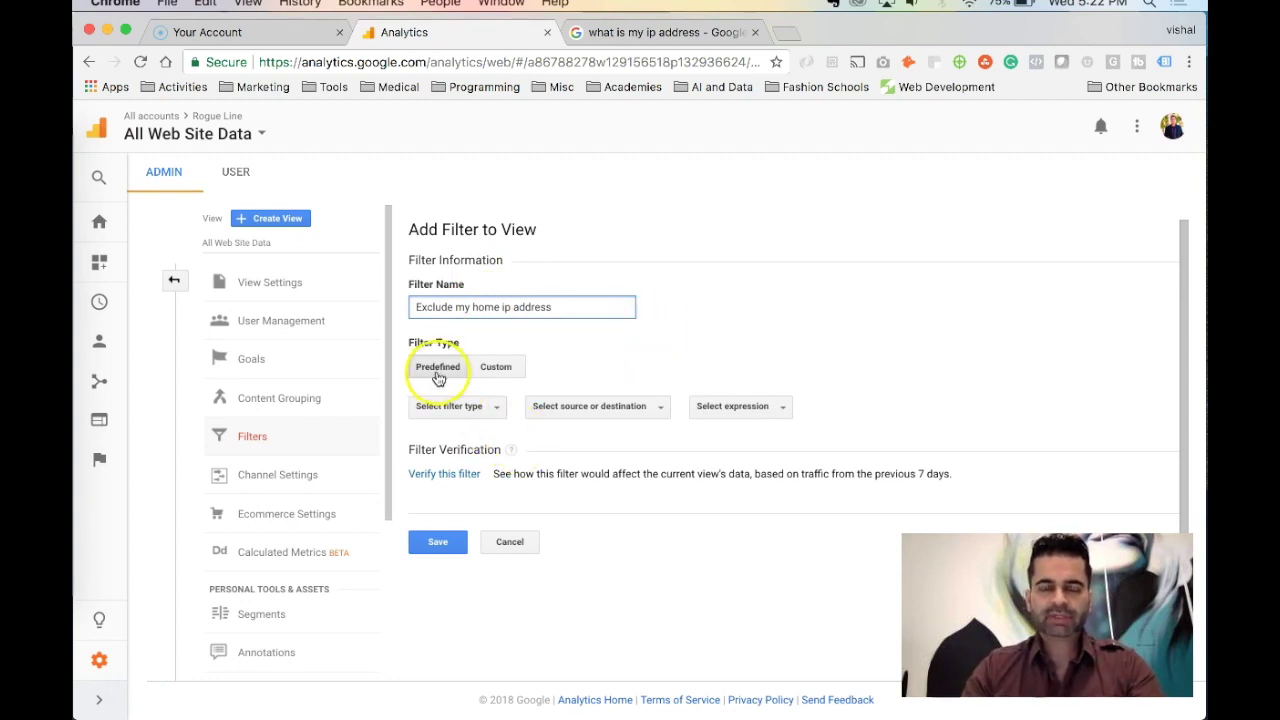
# Step: Configure the predefined filter to exclude traffic from the IP addresses that are equal to a given address
pyautogui.click(491, 428)
pyautogui.click(467, 409)
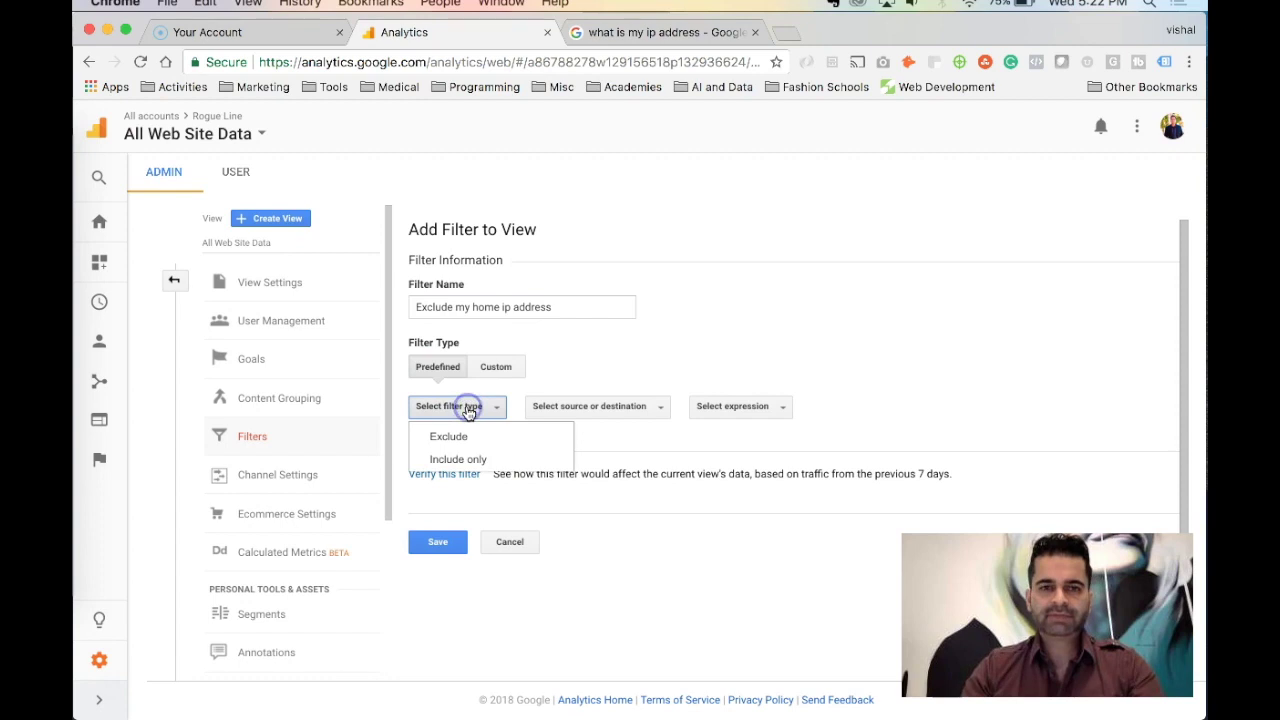
pyautogui.click(449, 437)
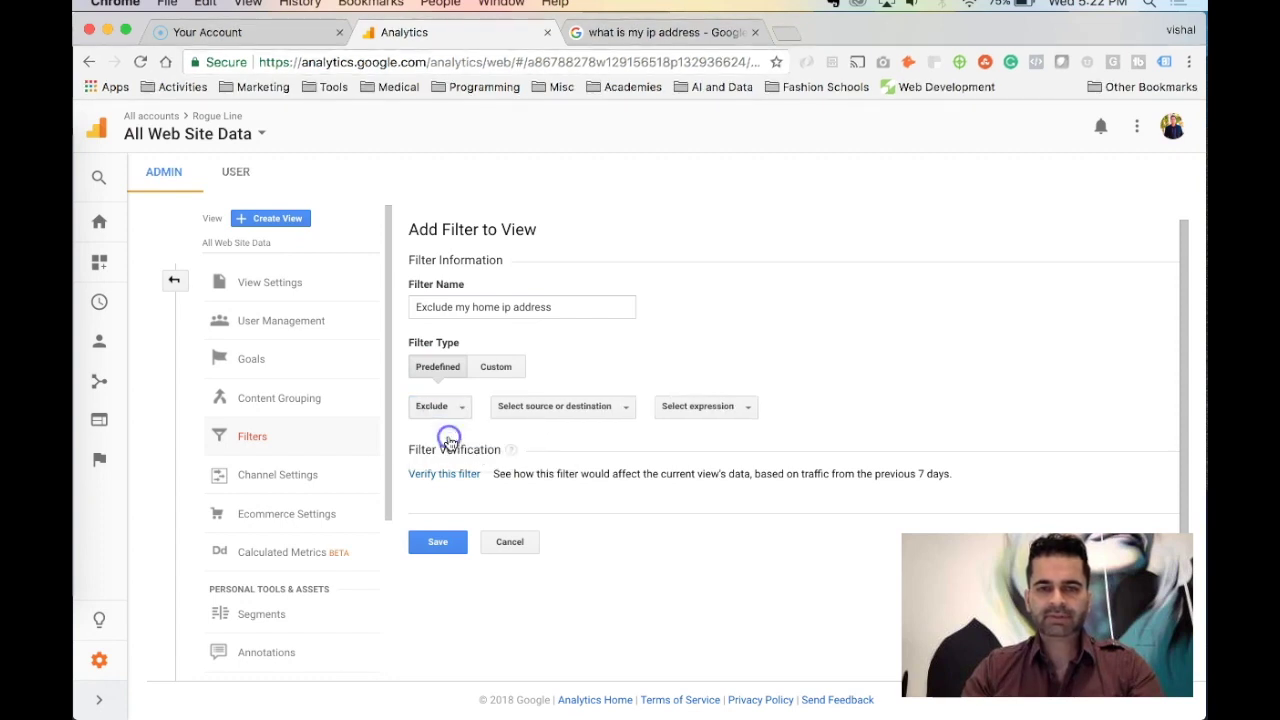
pyautogui.click(605, 407)
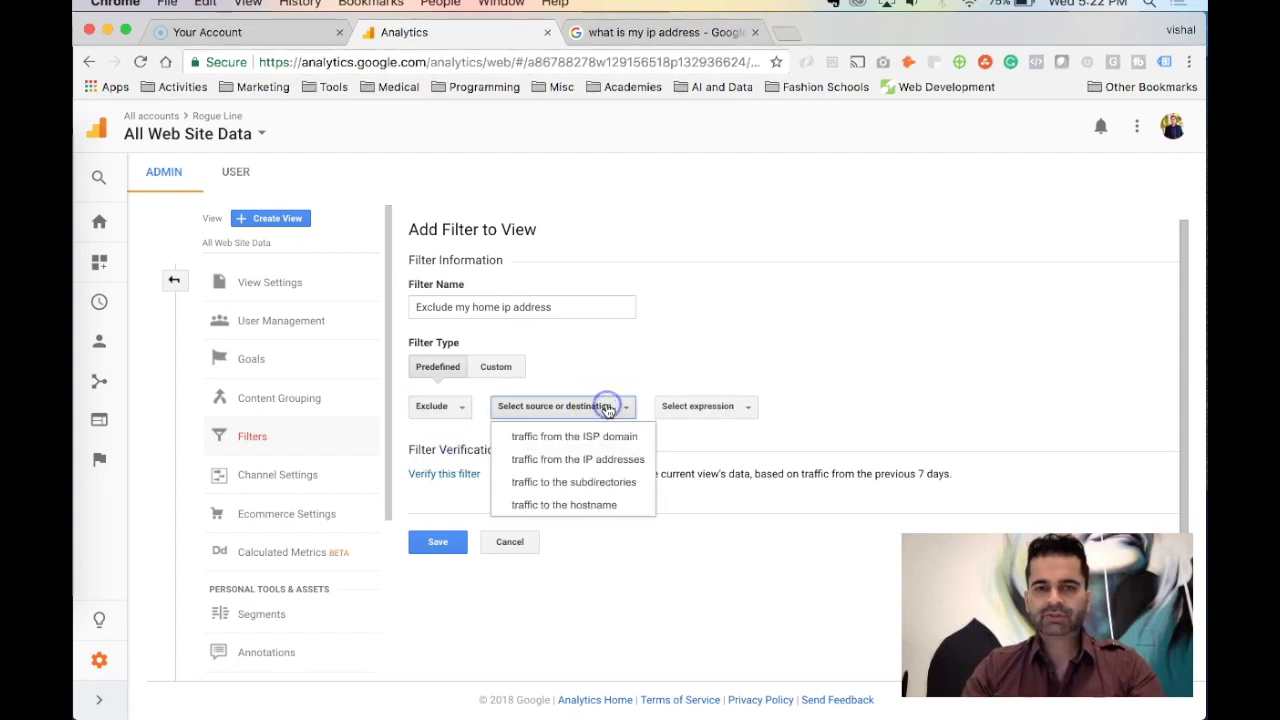
pyautogui.click(575, 463)
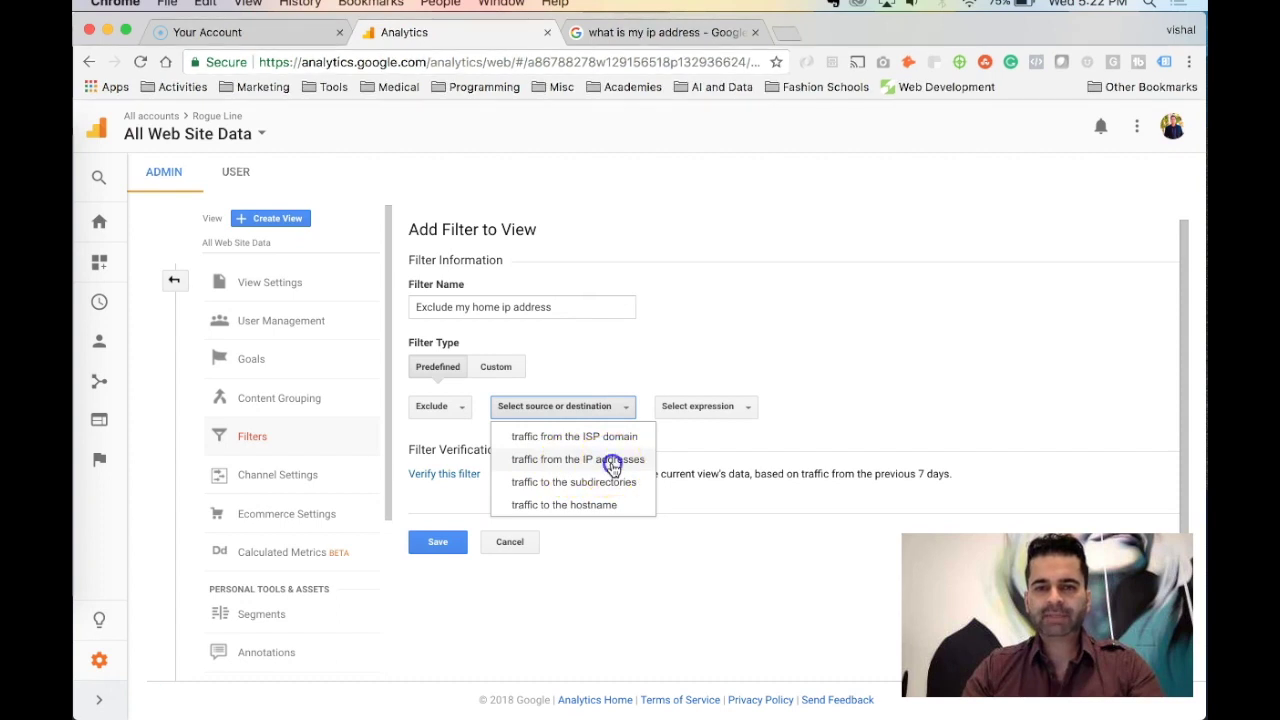
pyautogui.click(735, 401)
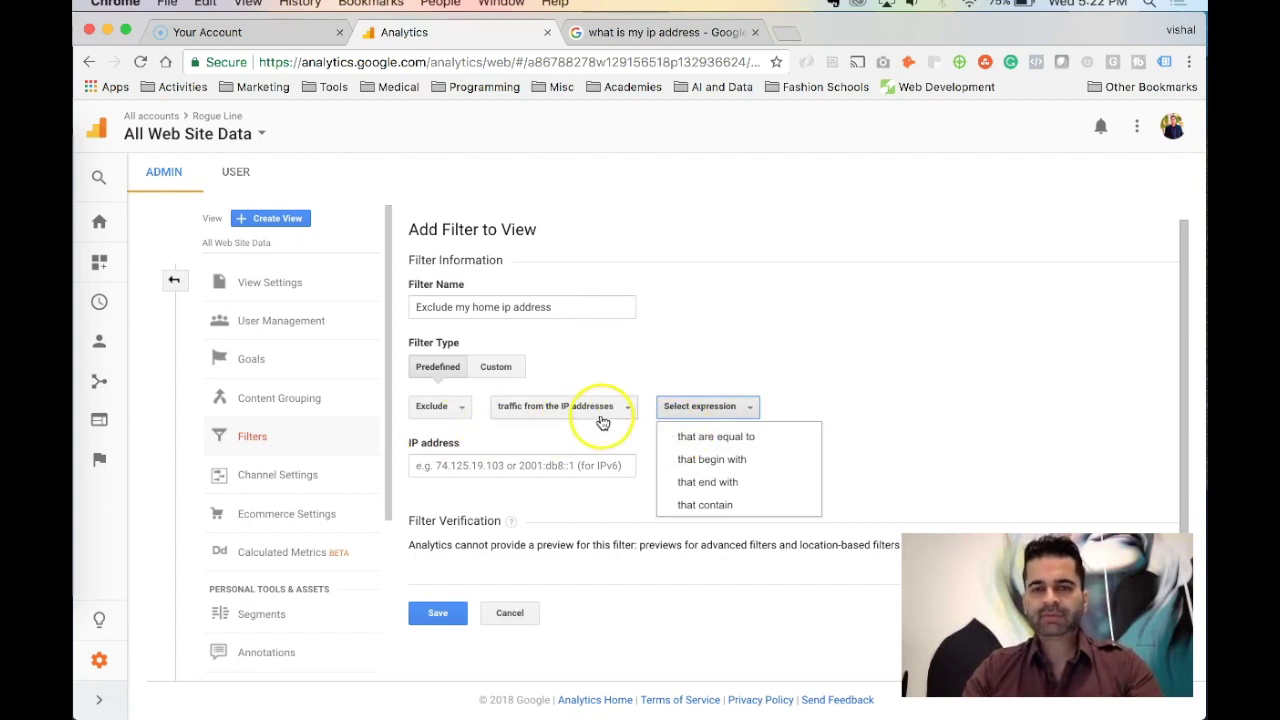
pyautogui.click(756, 438)
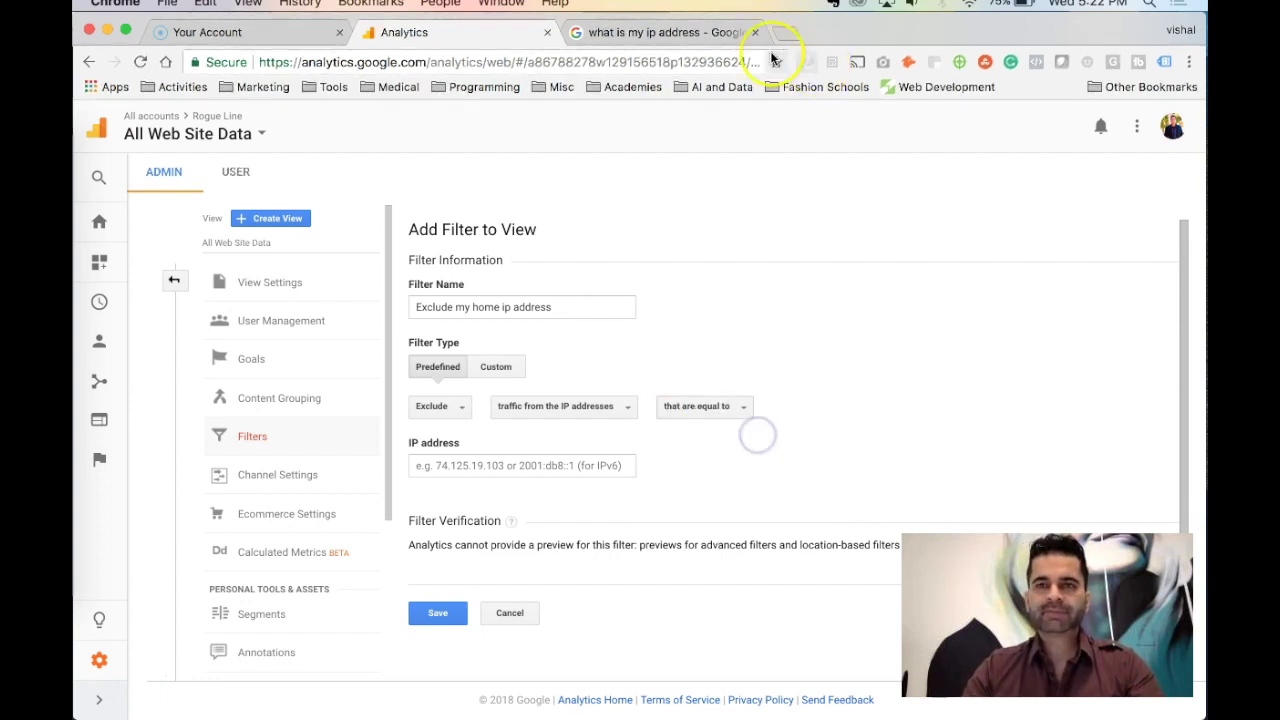
# Step: Enter the public IP address from the Google result as the filter's IP address and save the filter
pyautogui.click(676, 32)
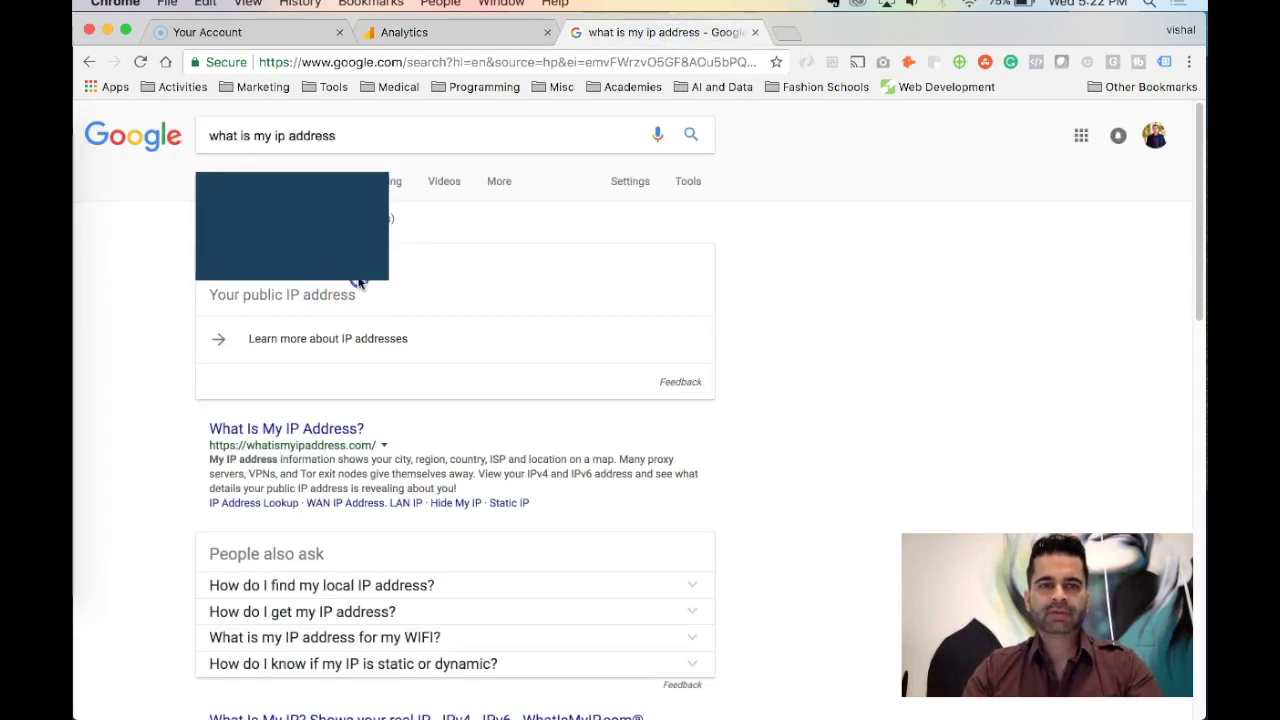
pyautogui.click(441, 34)
pyautogui.click(459, 462)
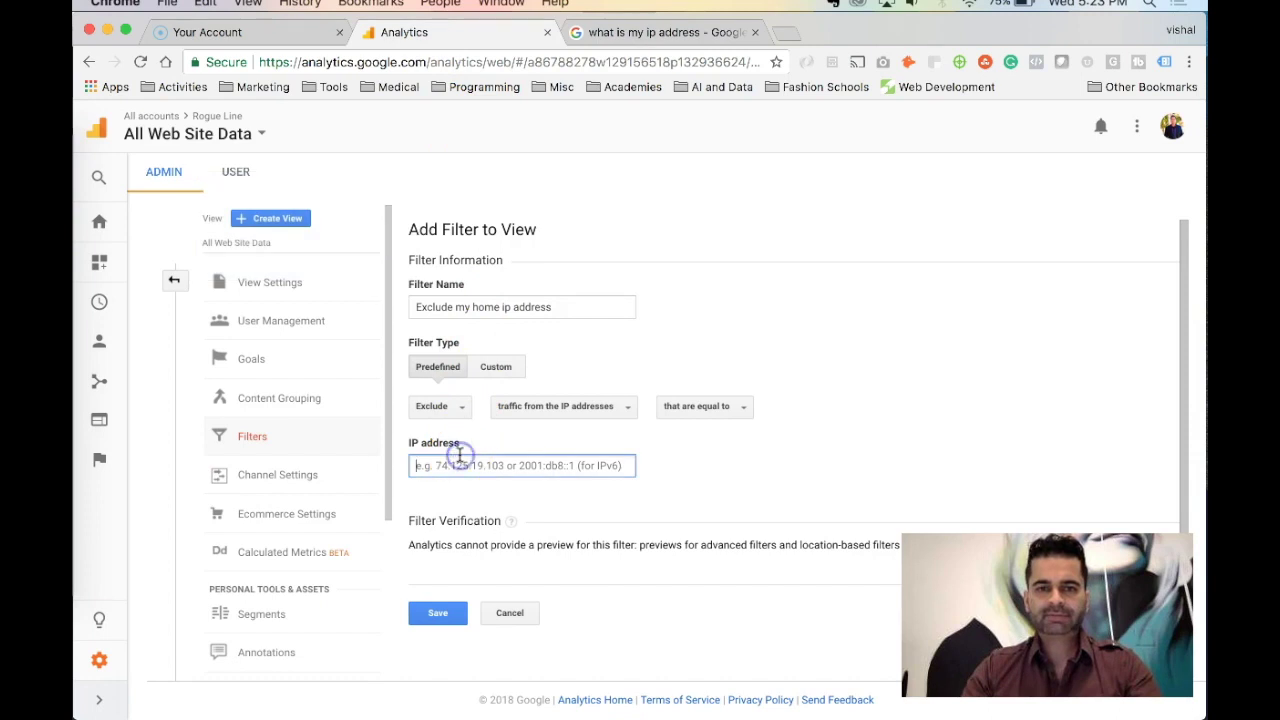
pyautogui.write('198.27.193.165')
pyautogui.click(441, 613)
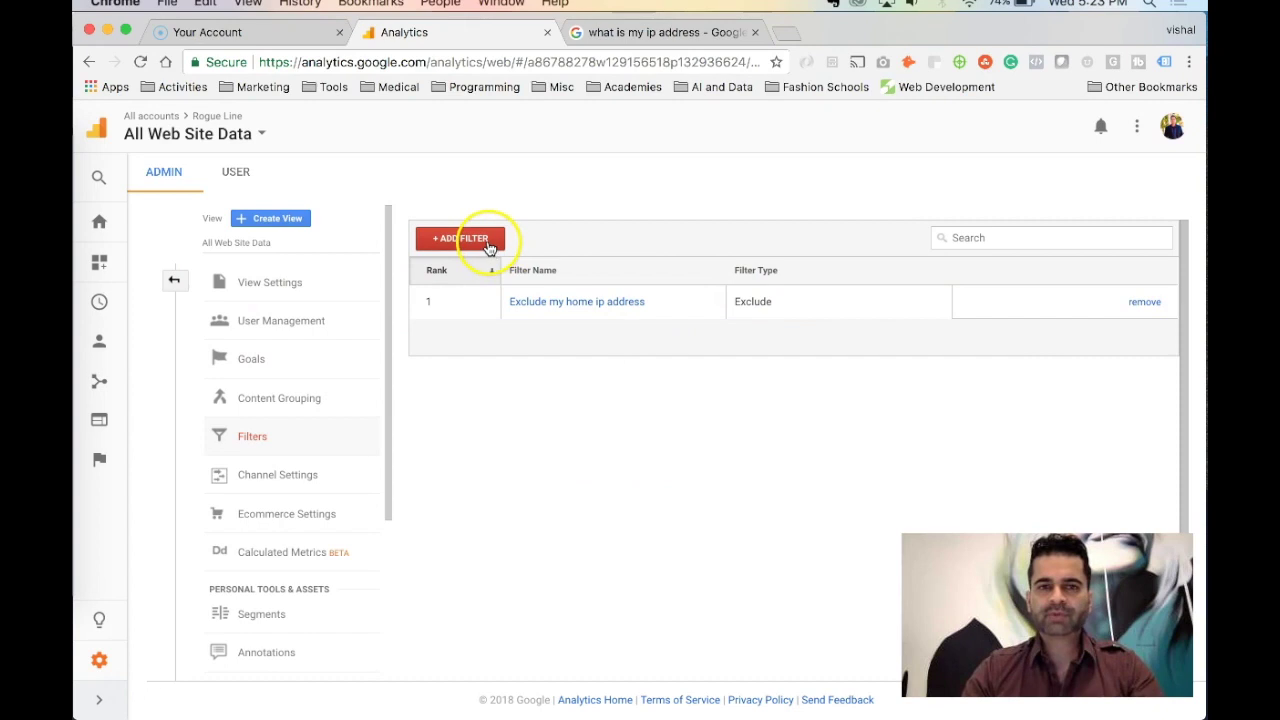
# Step: Add another new filter to the view and name it "Exclude all work ip addresses"
pyautogui.click(489, 244)
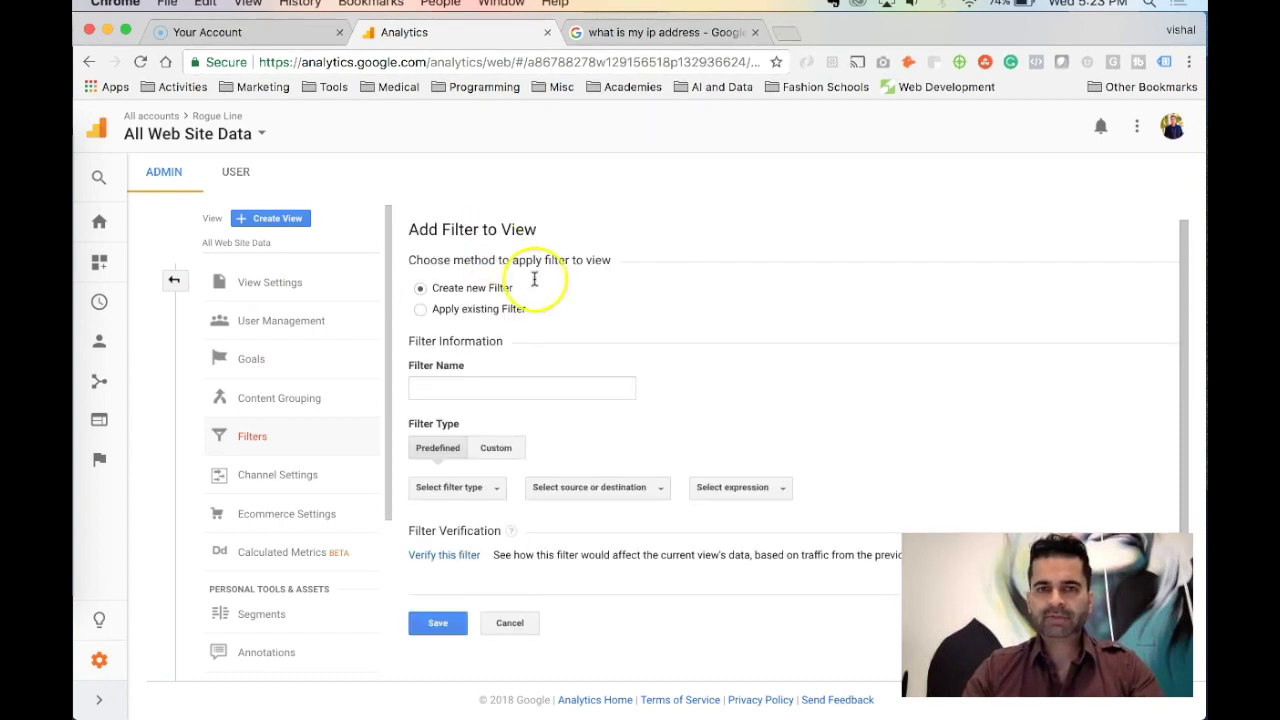
pyautogui.click(460, 385)
pyautogui.write('Exclude')
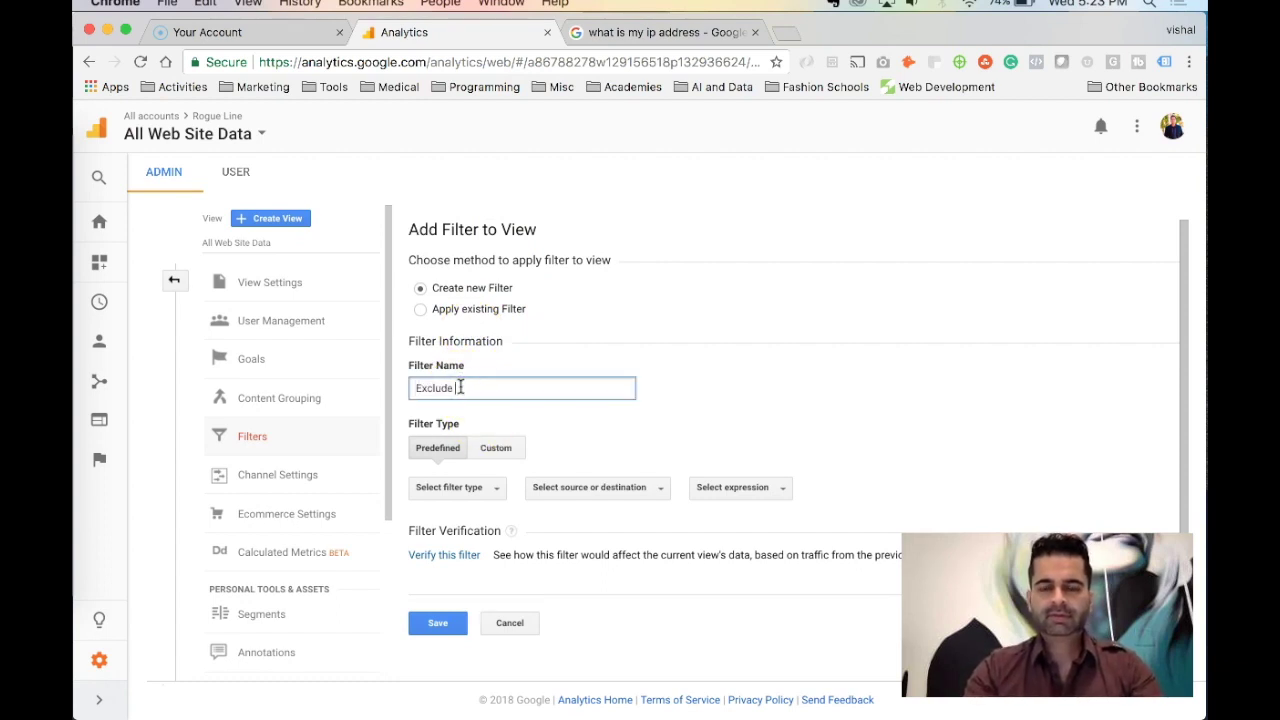
pyautogui.write(' all wor')
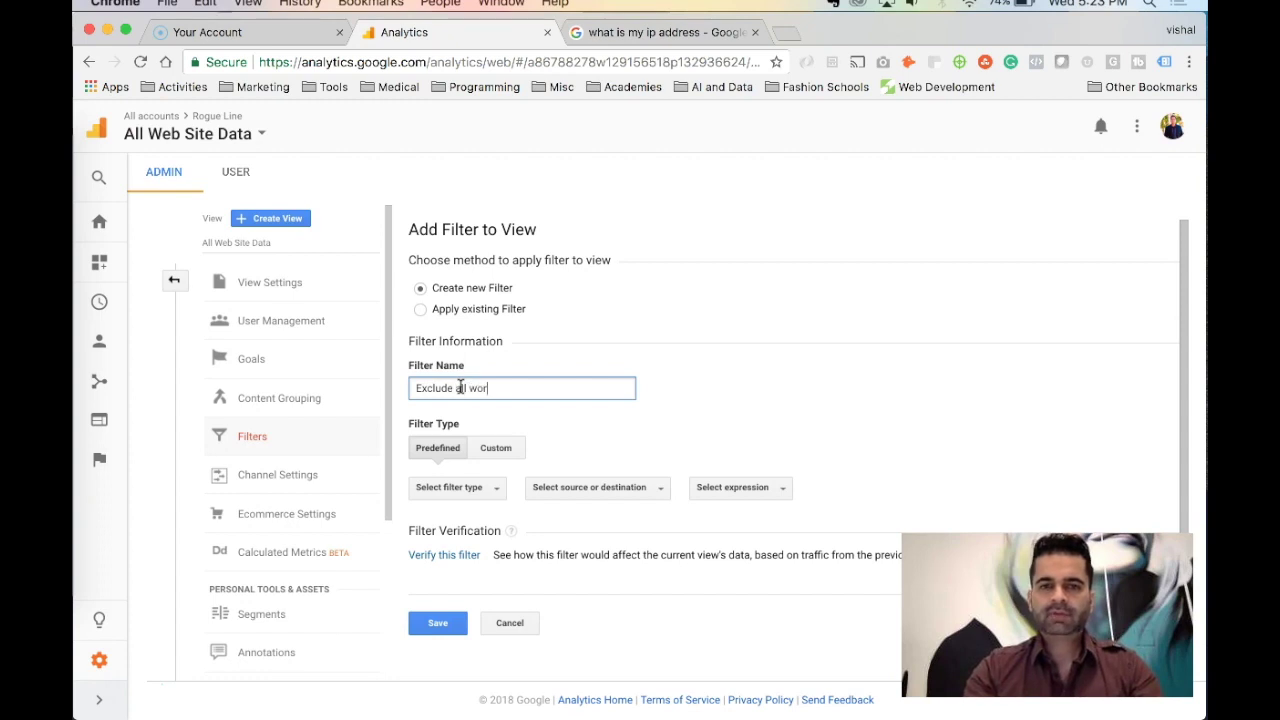
pyautogui.write('k ip addresses')
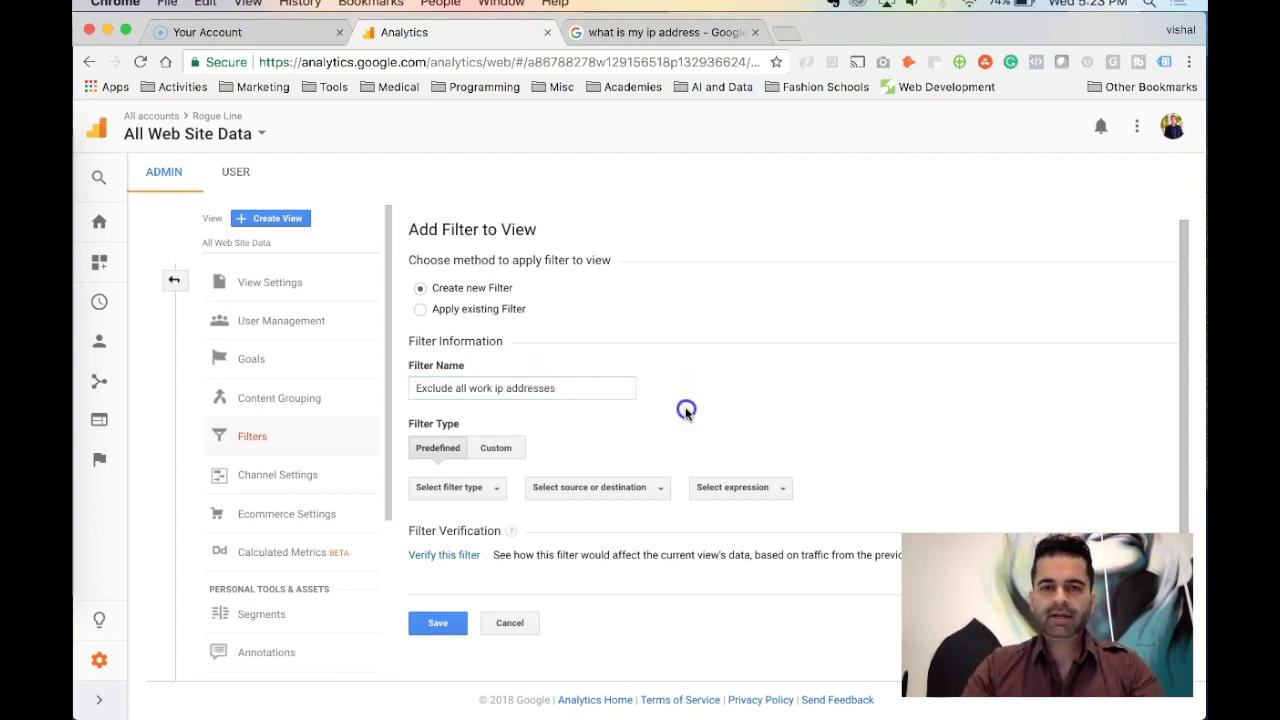
# Step: Make the work filter a custom Exclude filter with IP Address as its filter field
pyautogui.scroll(-2, 686, 409)
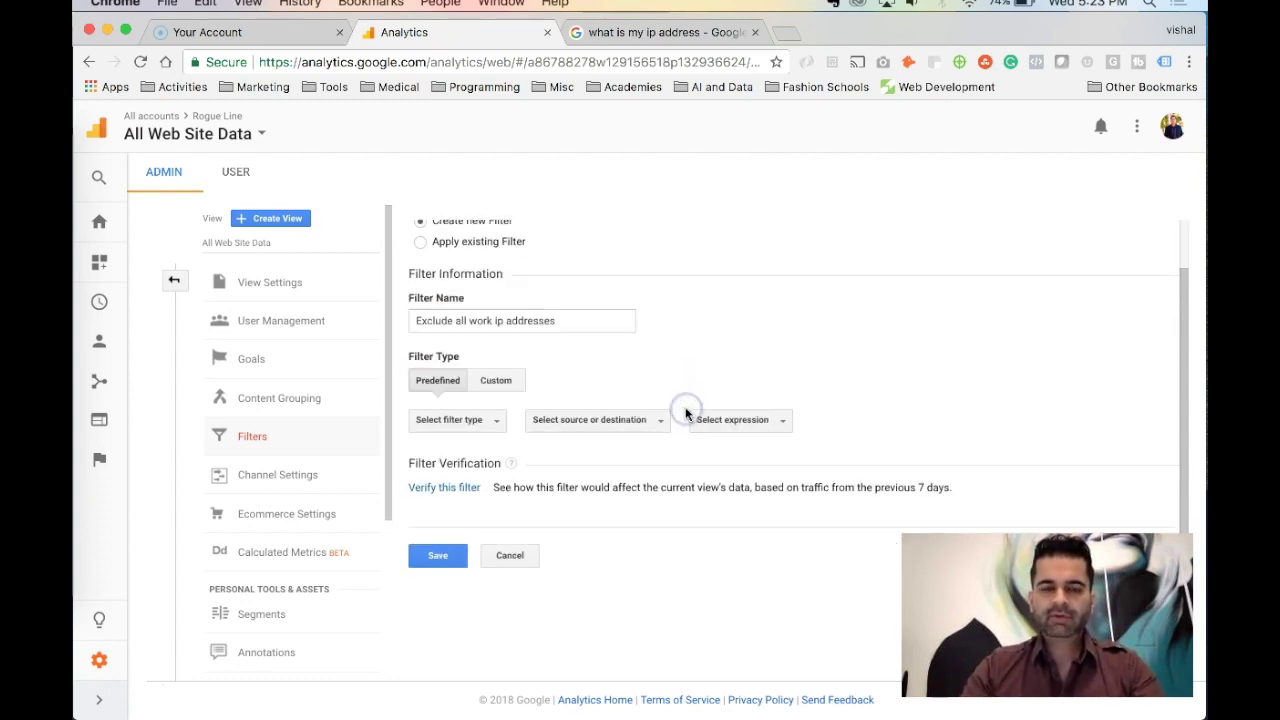
pyautogui.click(503, 376)
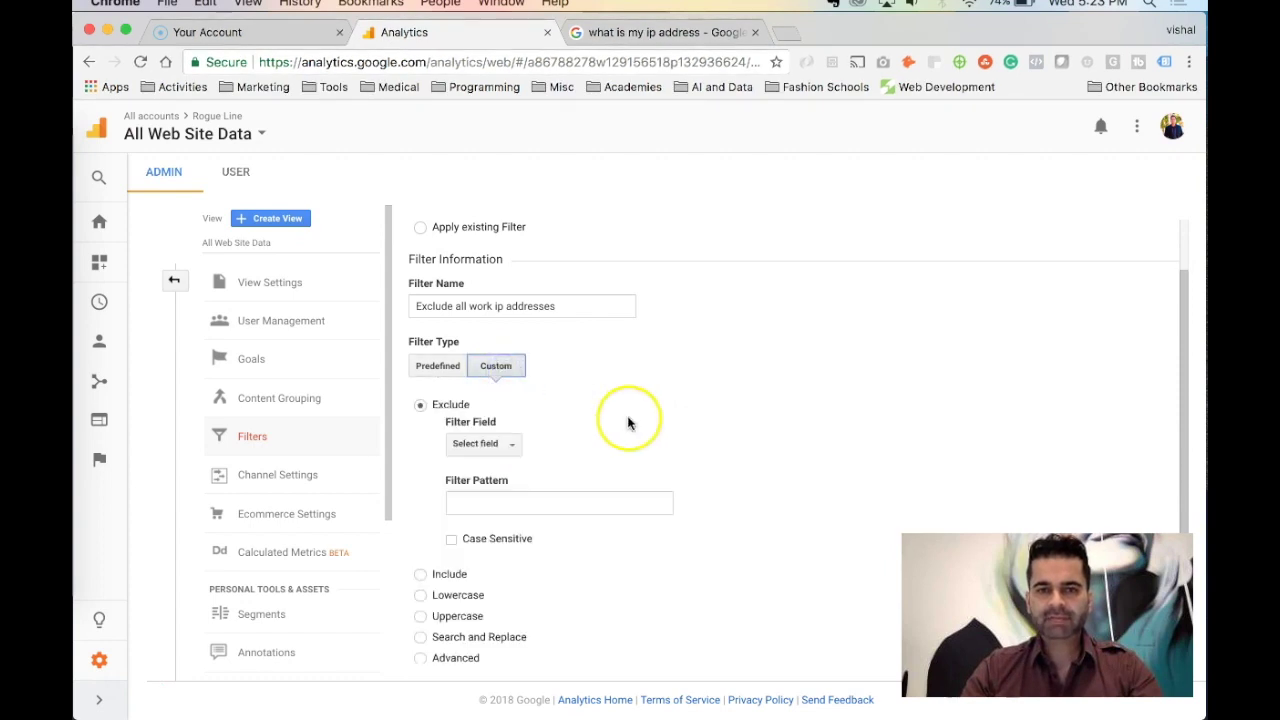
pyautogui.scroll(-1, 645, 428)
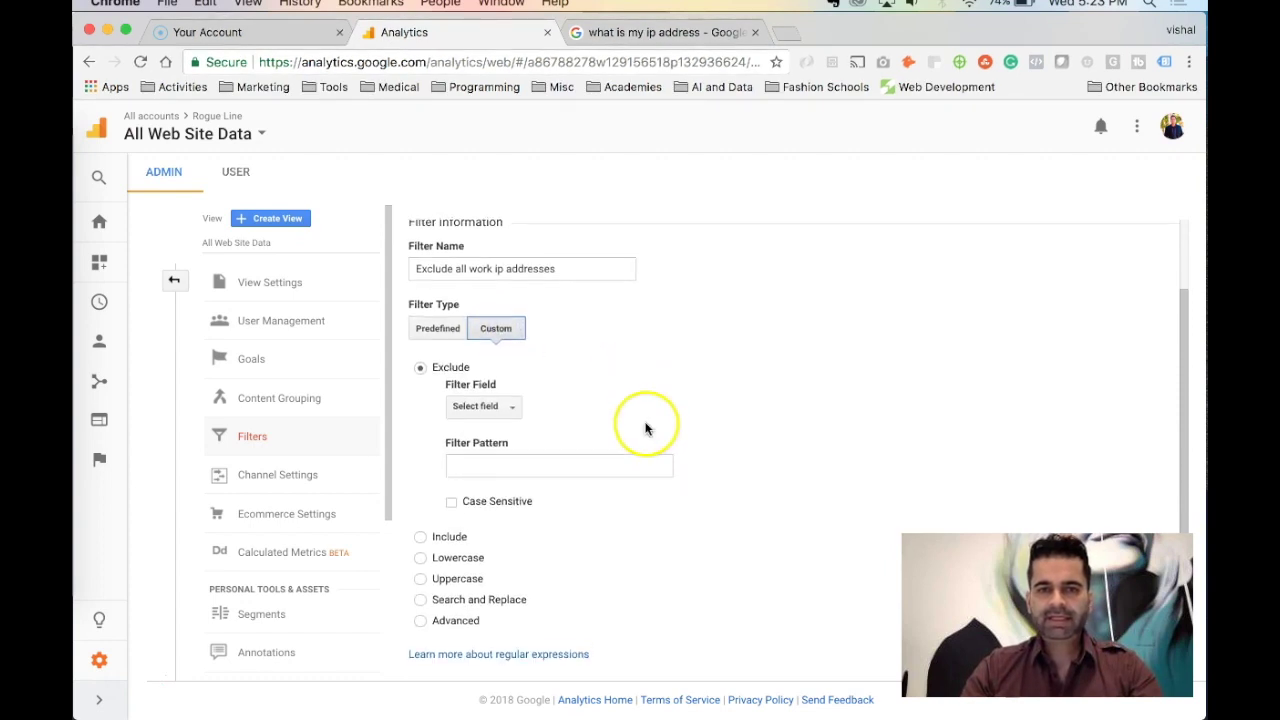
pyautogui.click(493, 402)
pyautogui.click(499, 430)
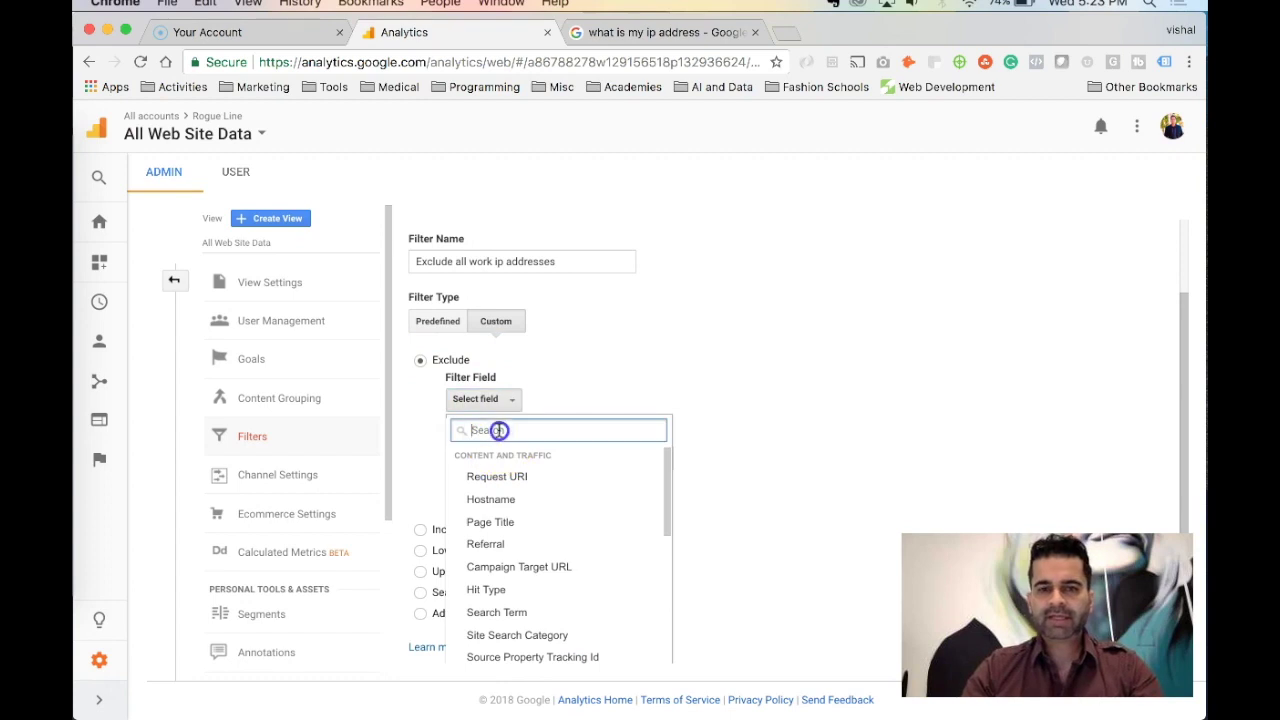
pyautogui.write('ip')
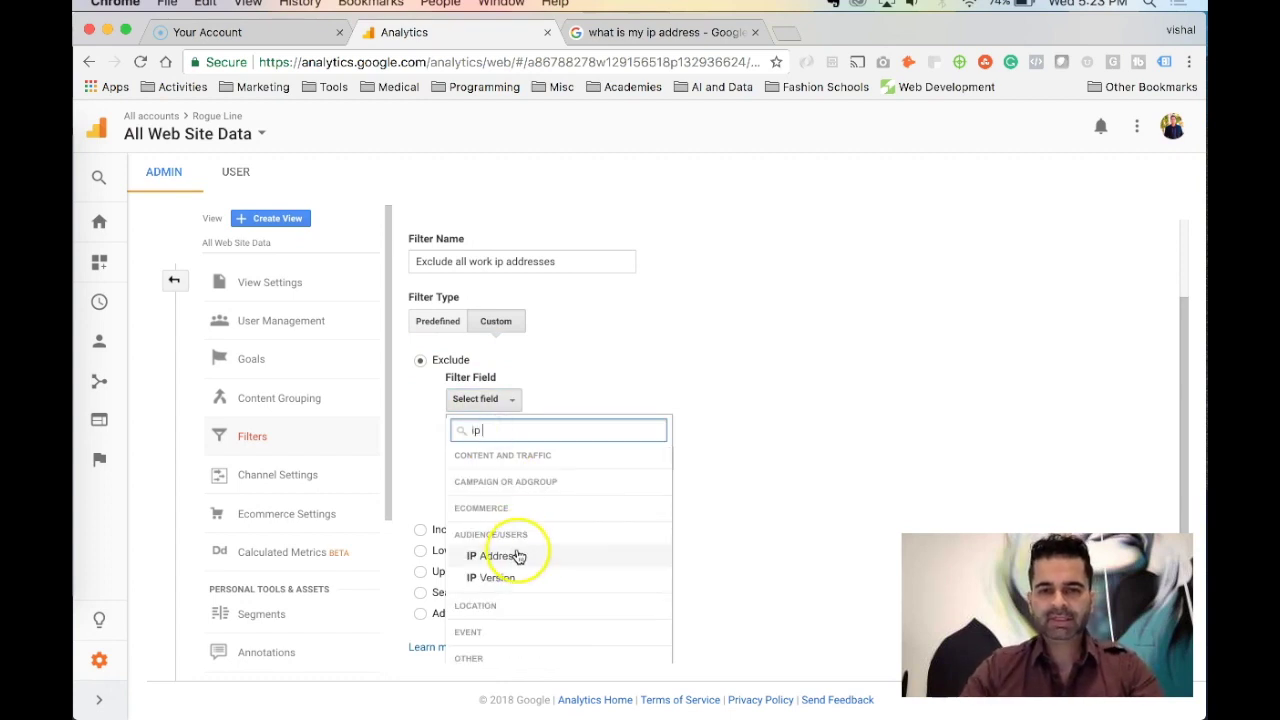
pyautogui.click(517, 558)
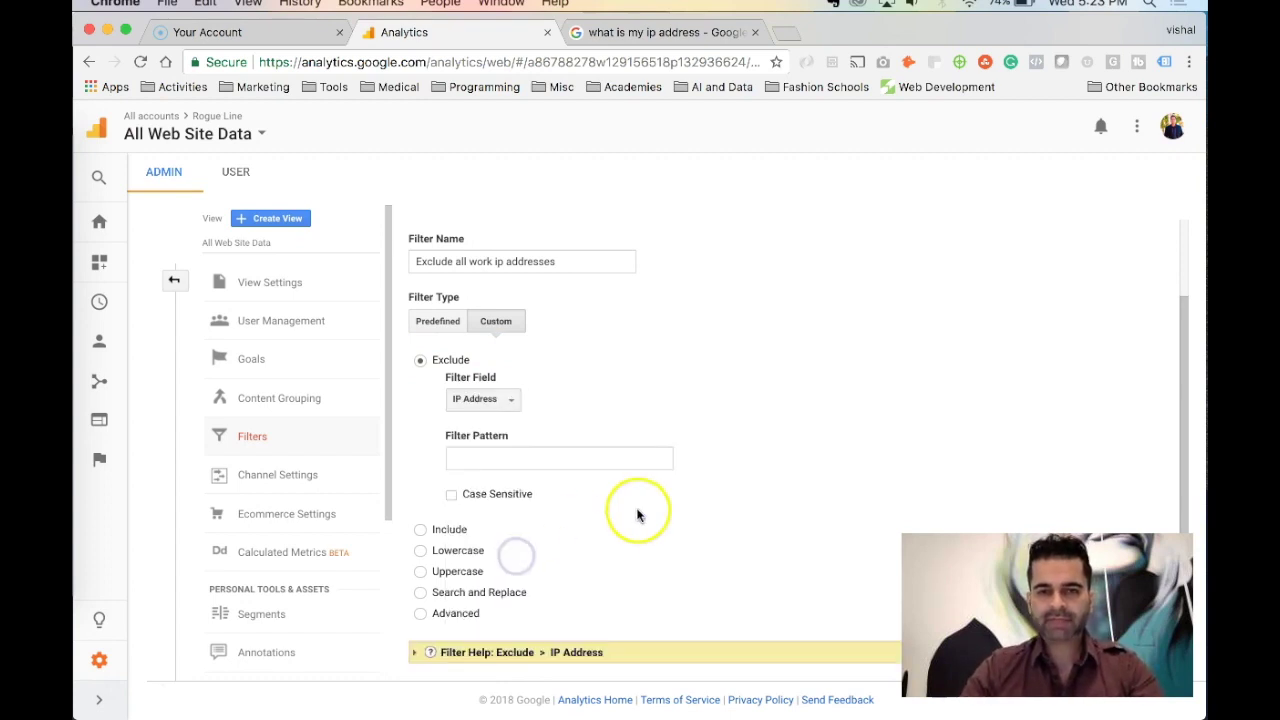
# Step: Copy the IP range example from the Exclude > IP Address filter help and enter 63\.212\.171\.[1-9] as the filter pattern
pyautogui.scroll(-1, 637, 513)
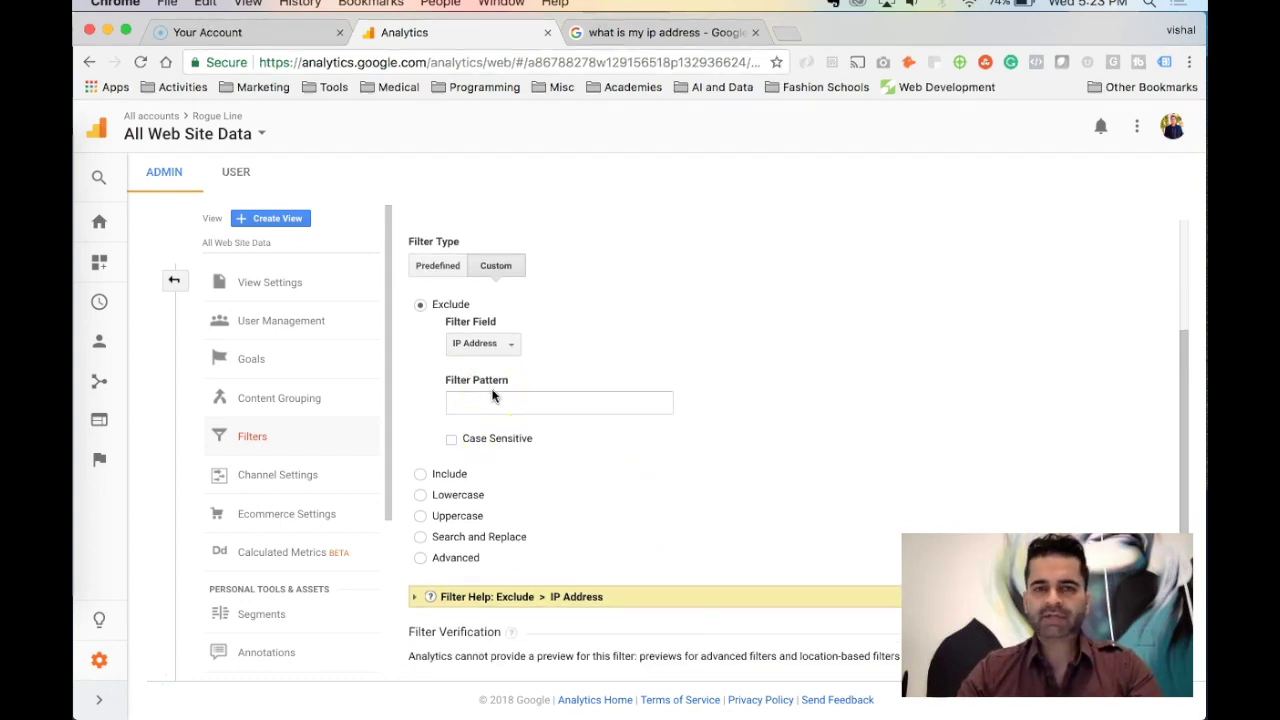
pyautogui.click(476, 410)
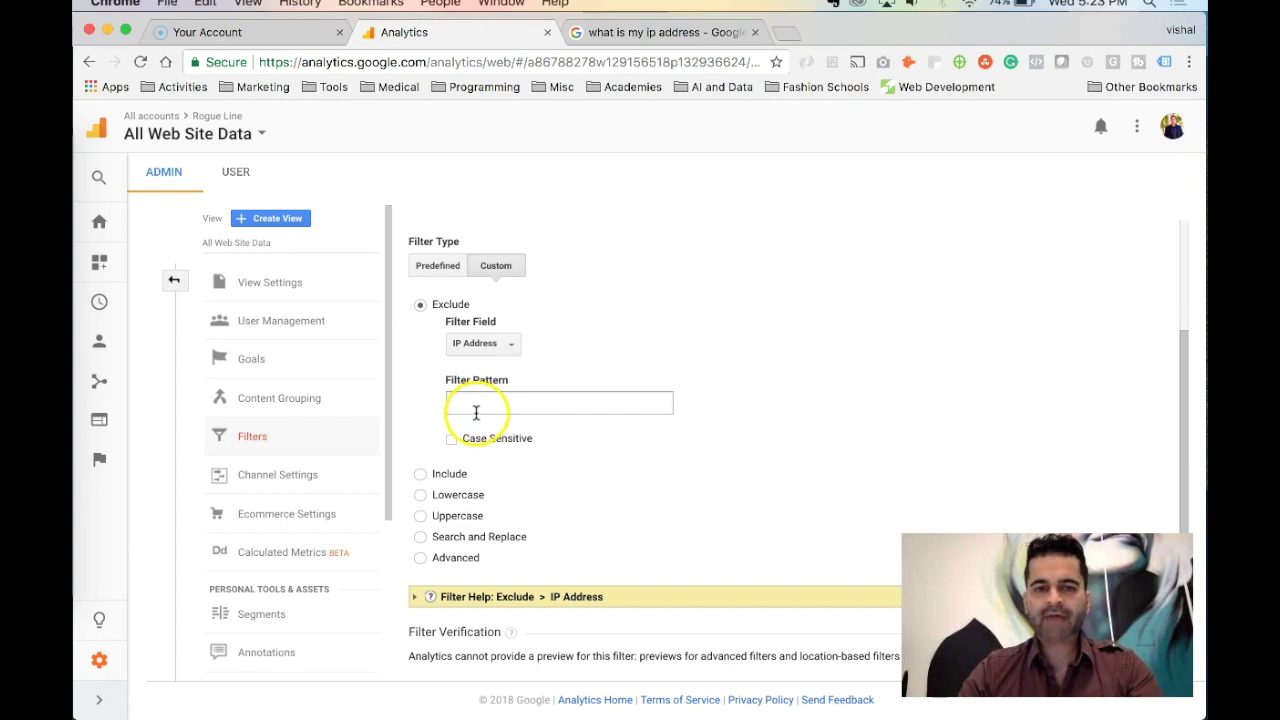
pyautogui.scroll(-2, 640, 491)
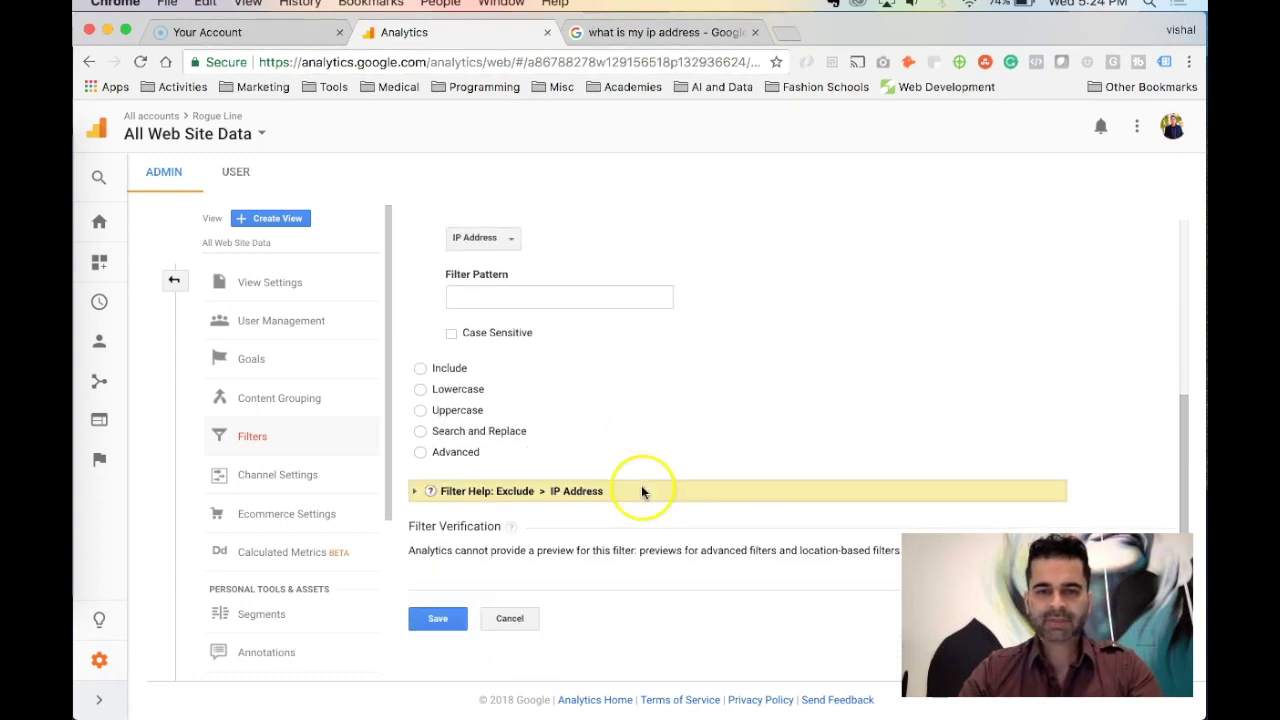
pyautogui.click(412, 490)
pyautogui.scroll(-2, 510, 511)
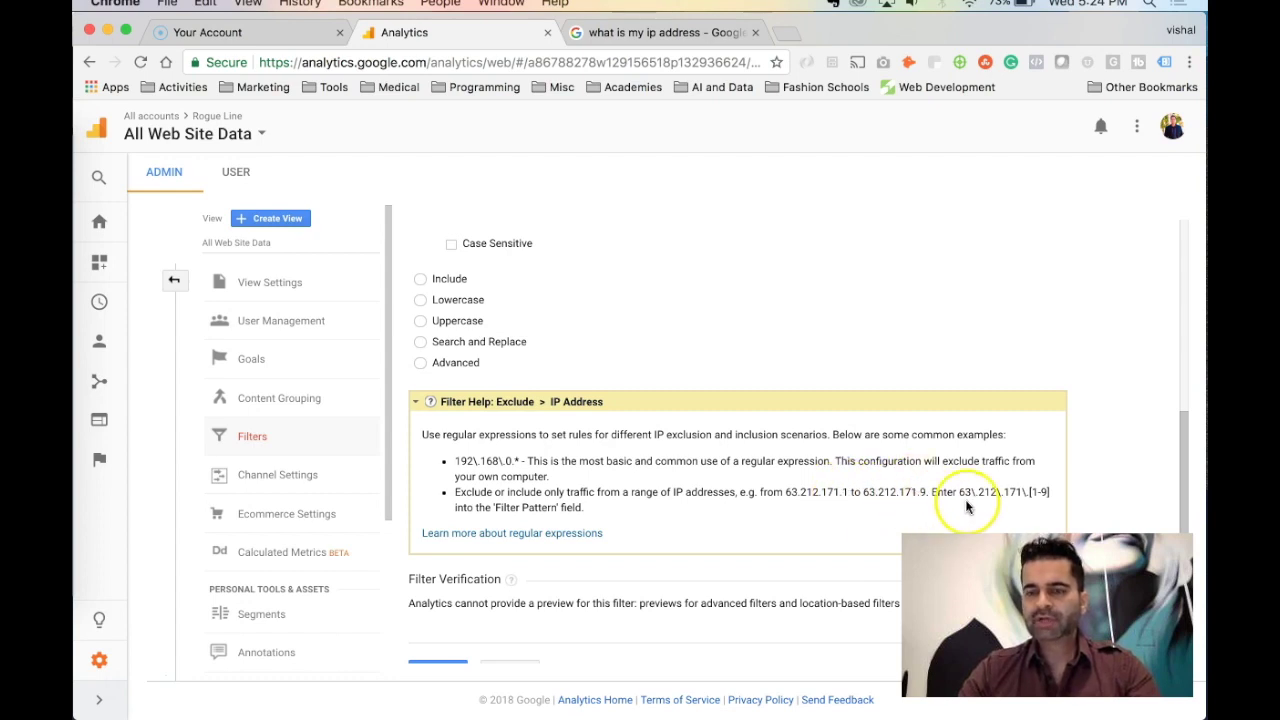
pyautogui.moveTo(959, 492); pyautogui.dragTo(990, 491)
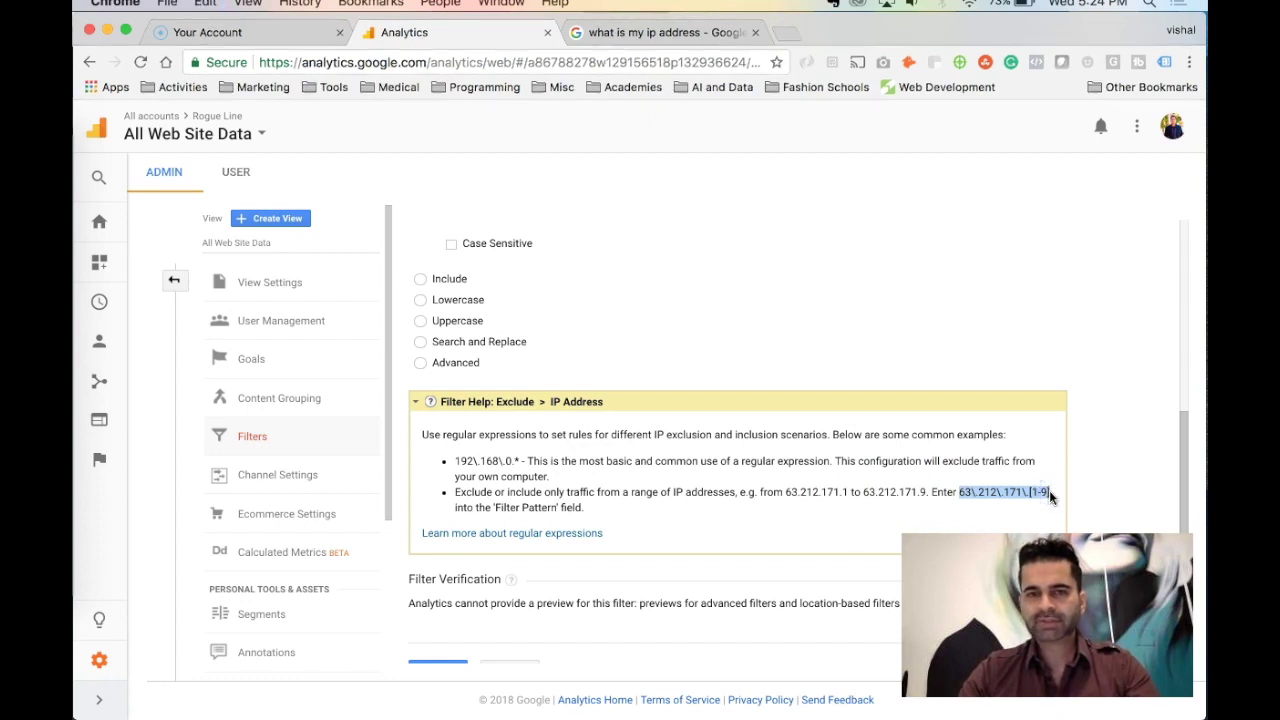
pyautogui.scroll(2, 771, 337)
pyautogui.click(574, 260)
pyautogui.write('63\\.212\\.171\\.[1-9]')
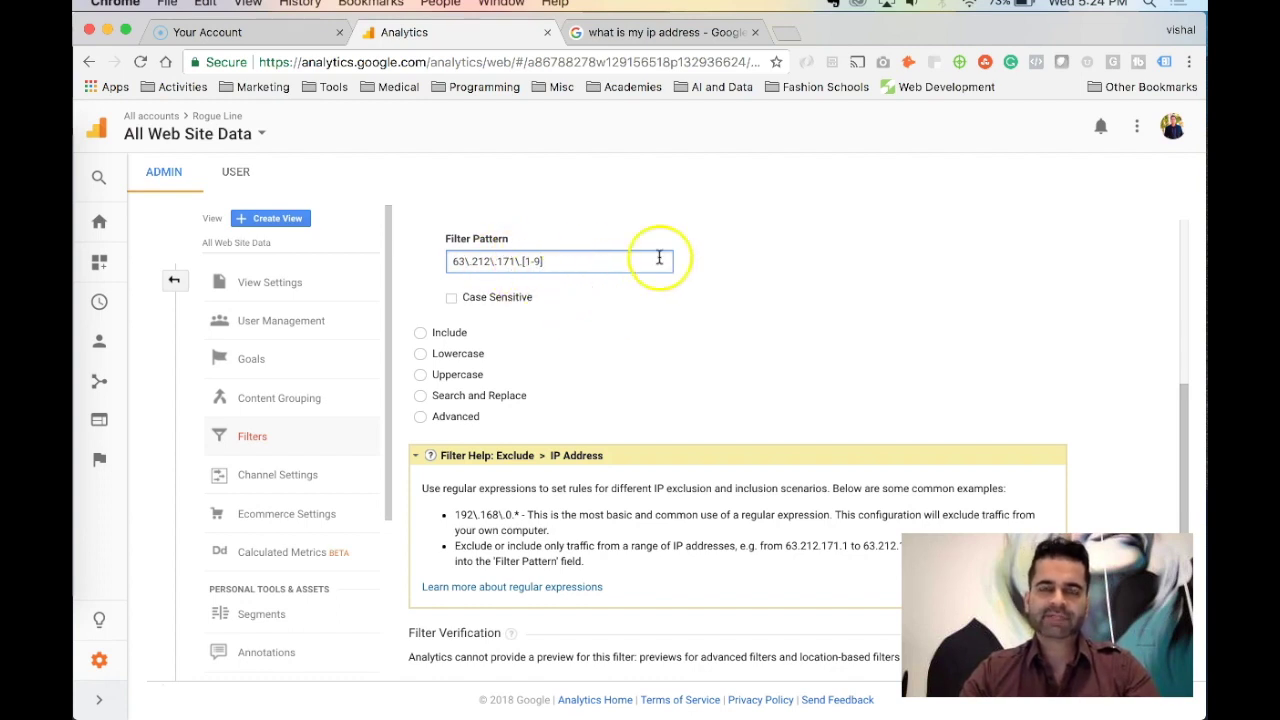
# Step: Switch to the Google results for "what is my ip address" and clear the search query
pyautogui.click(721, 37)
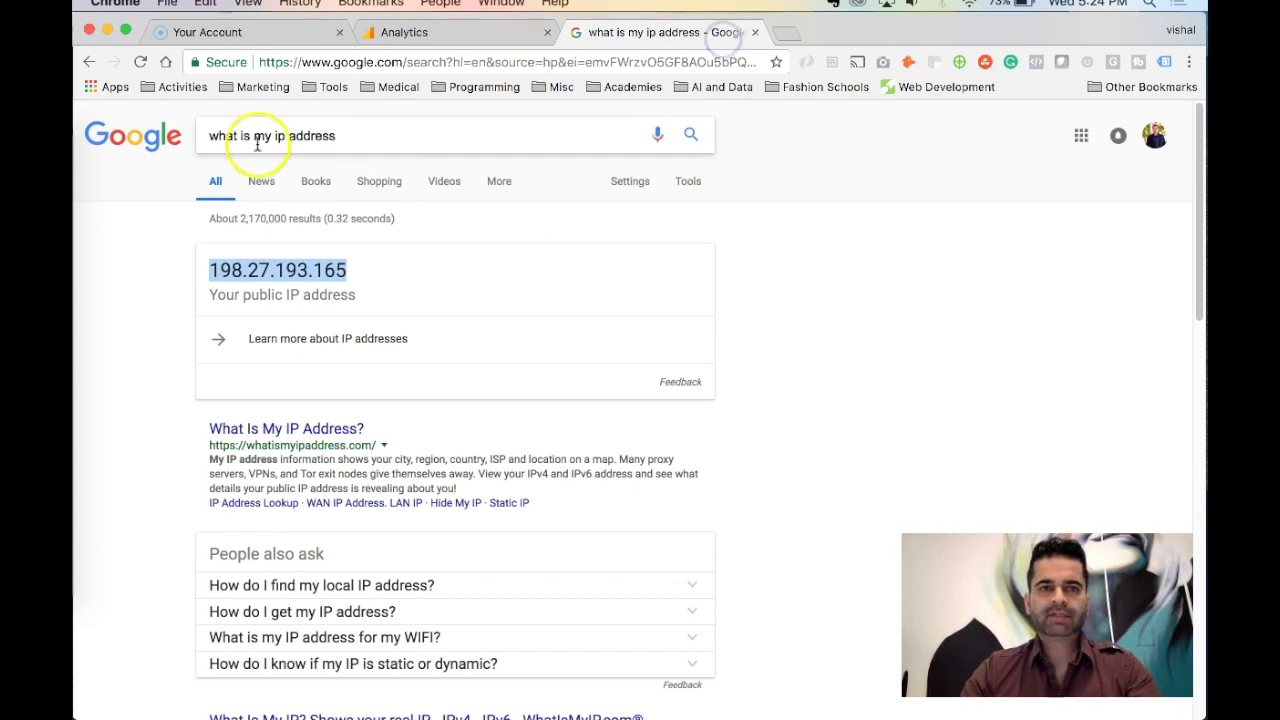
pyautogui.click(441, 36)
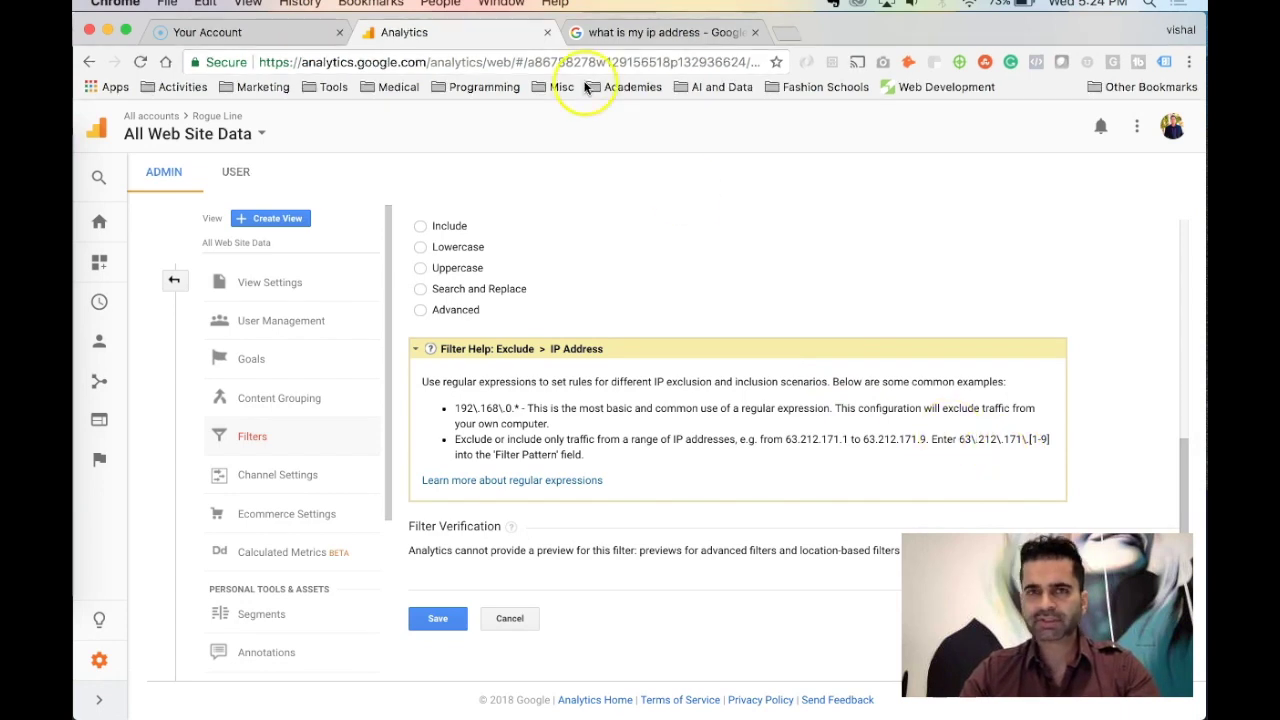
pyautogui.click(600, 33)
pyautogui.click(279, 122)
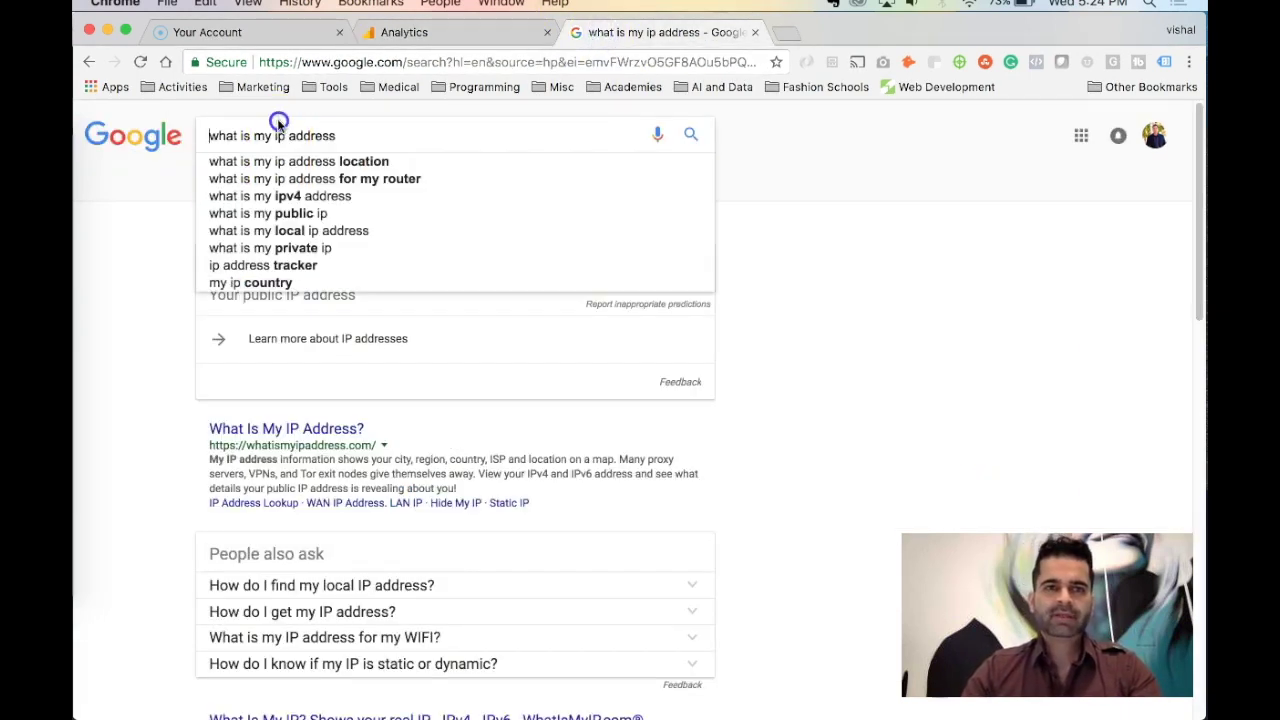
pyautogui.tripleClick(277, 137)
pyautogui.press('BackSpace')
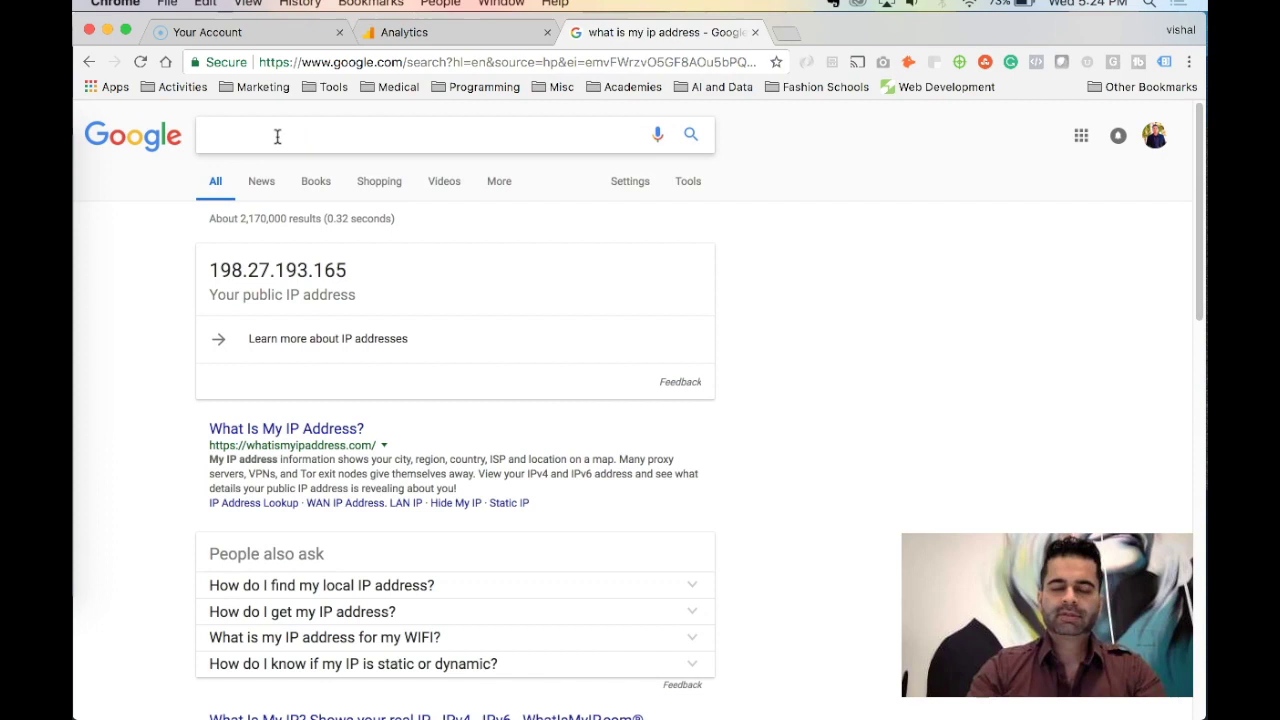
pyautogui.write('ip address')
pyautogui.press('BackSpace')
pyautogui.press('BackSpace')
pyautogui.press('BackSpace')
pyautogui.press('BackSpace')
pyautogui.press('BackSpace')
pyautogui.press('BackSpace')
pyautogui.press('BackSpace')
pyautogui.press('BackSpace')
pyautogui.press('BackSpace')
pyautogui.press('BackSpace')
# Step: Enter "create regular expression for ip" as the Google query and search for the suggestion "ip address regular expression generator"
pyautogui.write('create regular')
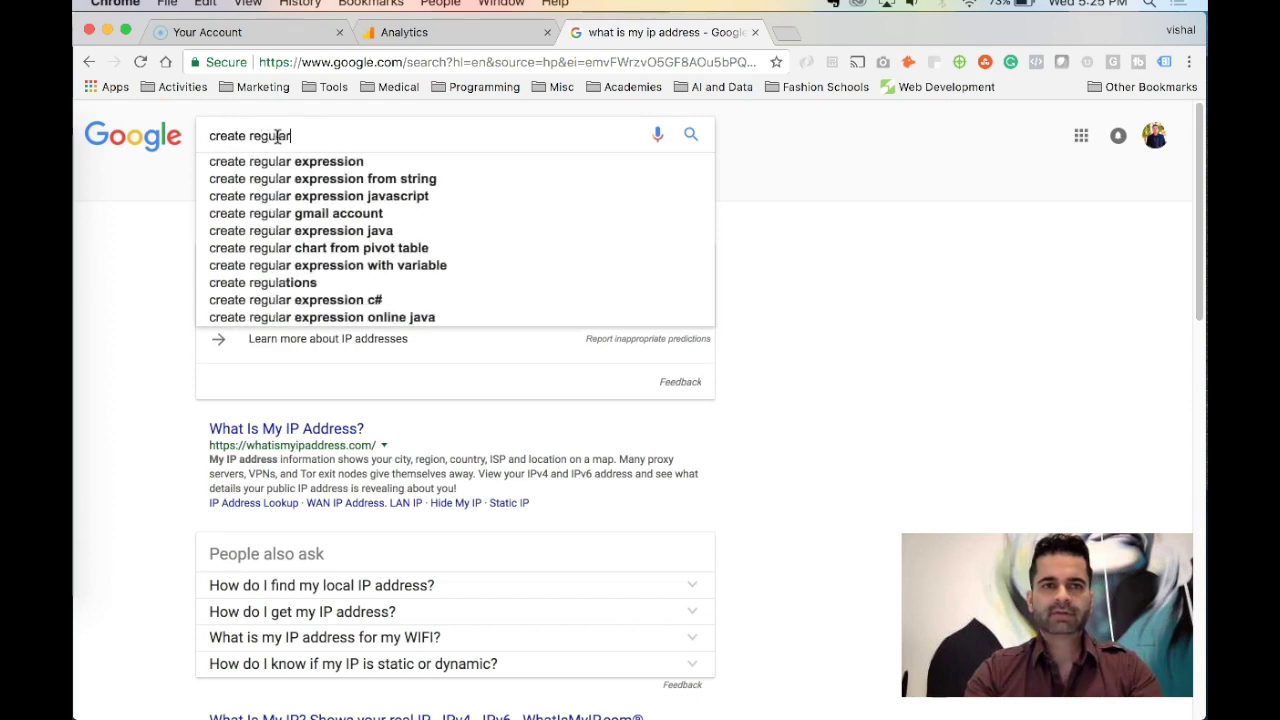
pyautogui.write(' express for ip')
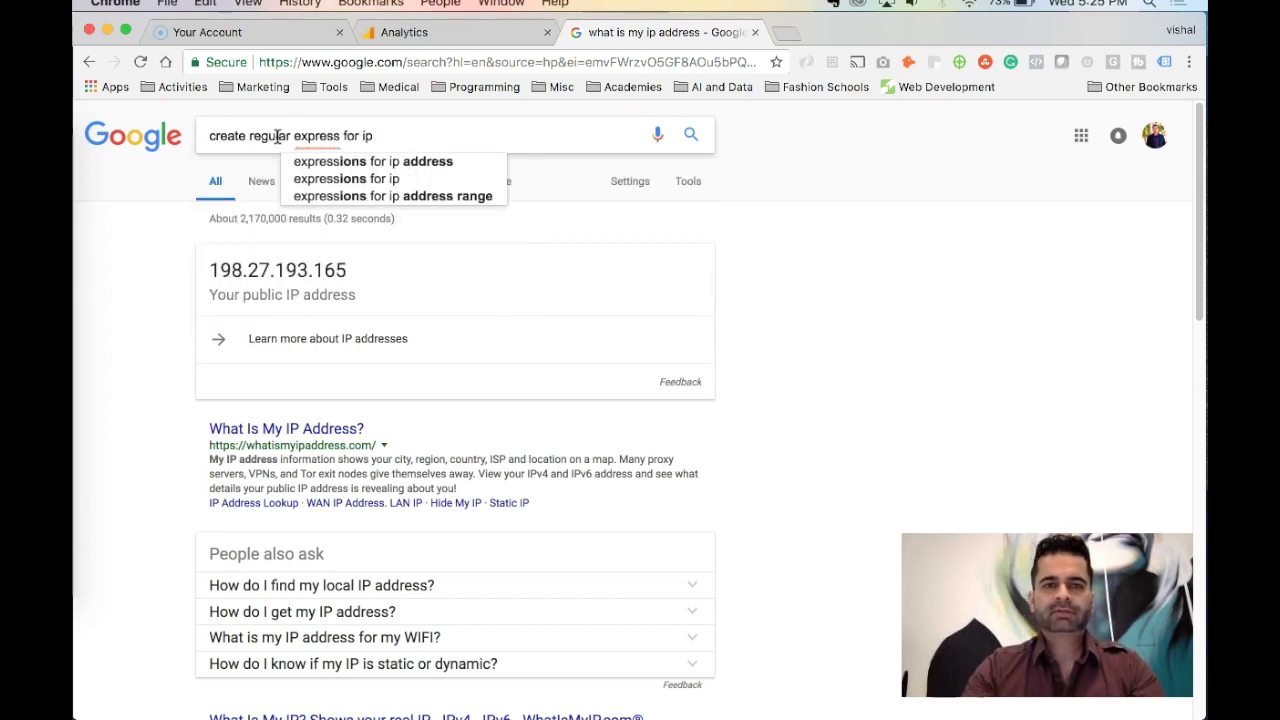
pyautogui.press('BackSpace')
pyautogui.press('BackSpace')
pyautogui.press('BackSpace')
pyautogui.press('BackSpace')
pyautogui.press('BackSpace')
pyautogui.press('BackSpace')
pyautogui.press('BackSpace')
pyautogui.press('BackSpace')
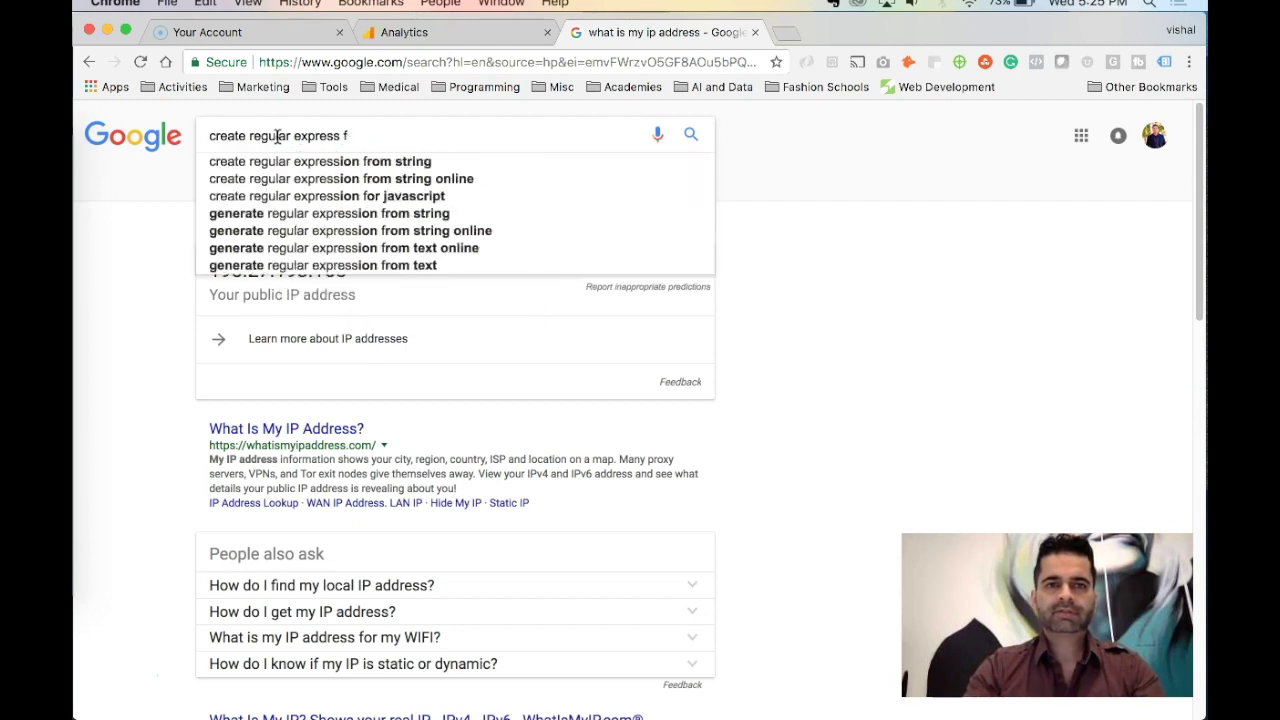
pyautogui.write('ion fo')
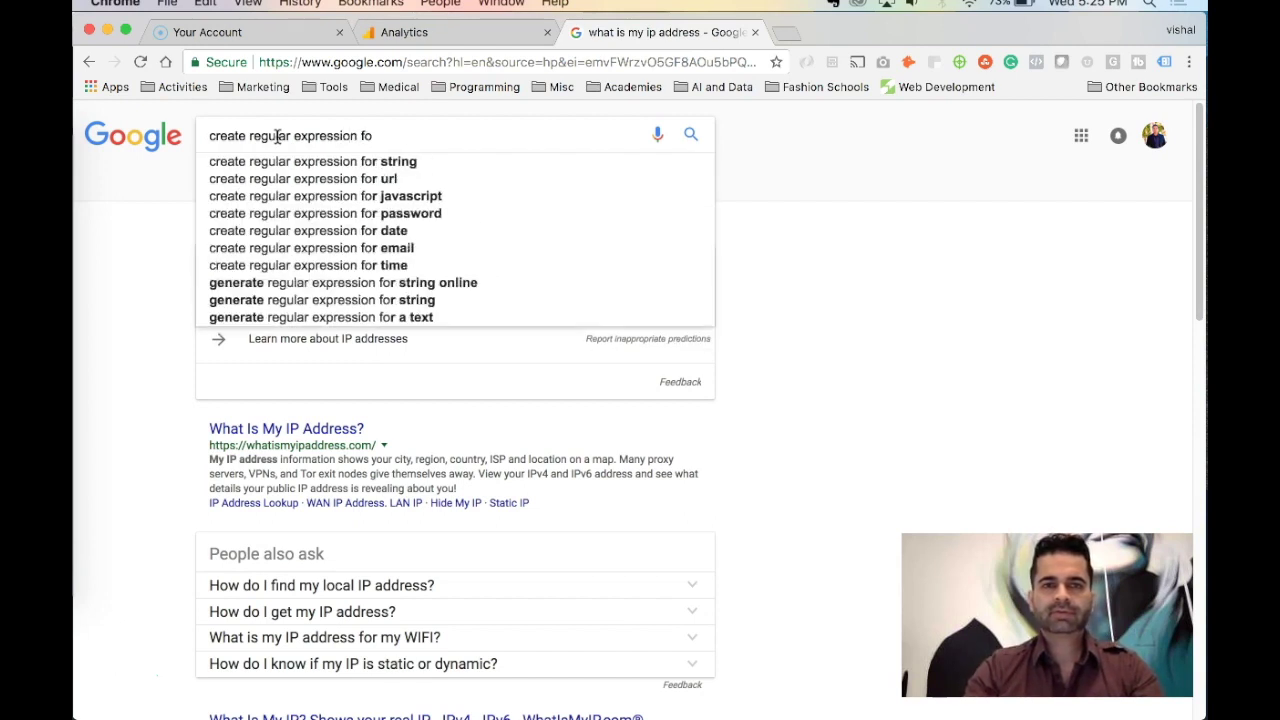
pyautogui.write('r ip address')
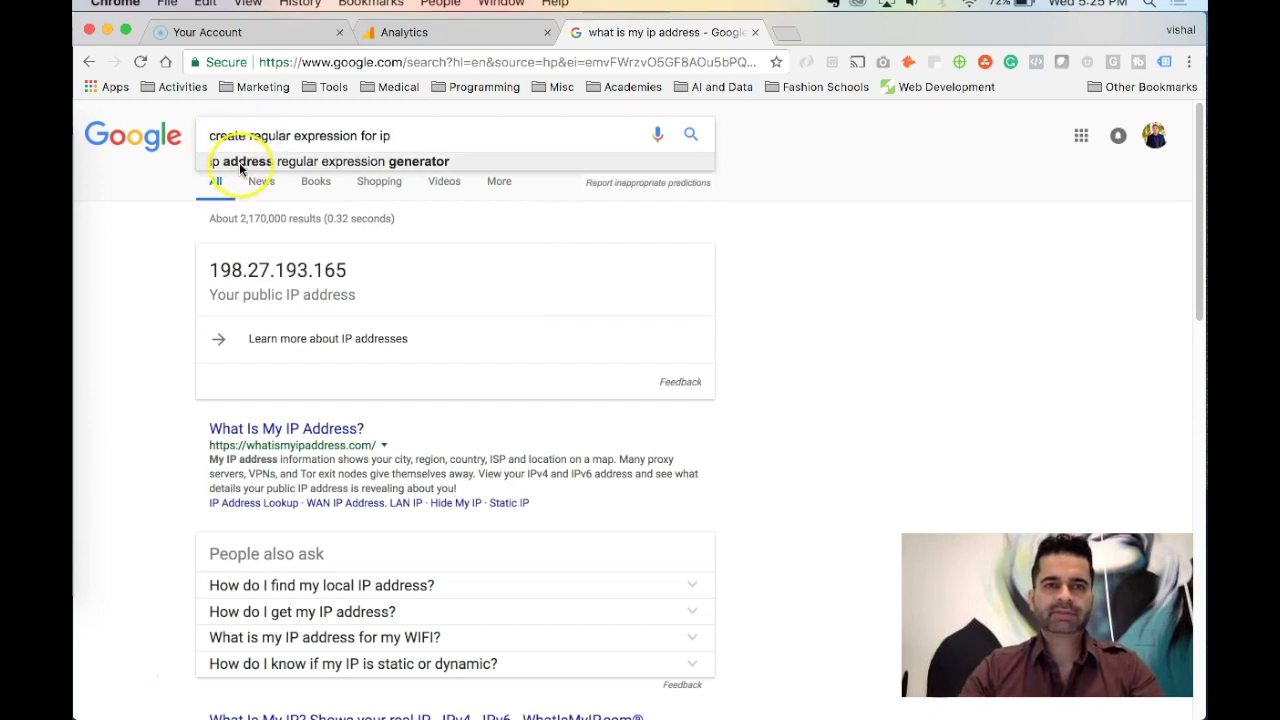
pyautogui.click(240, 164)
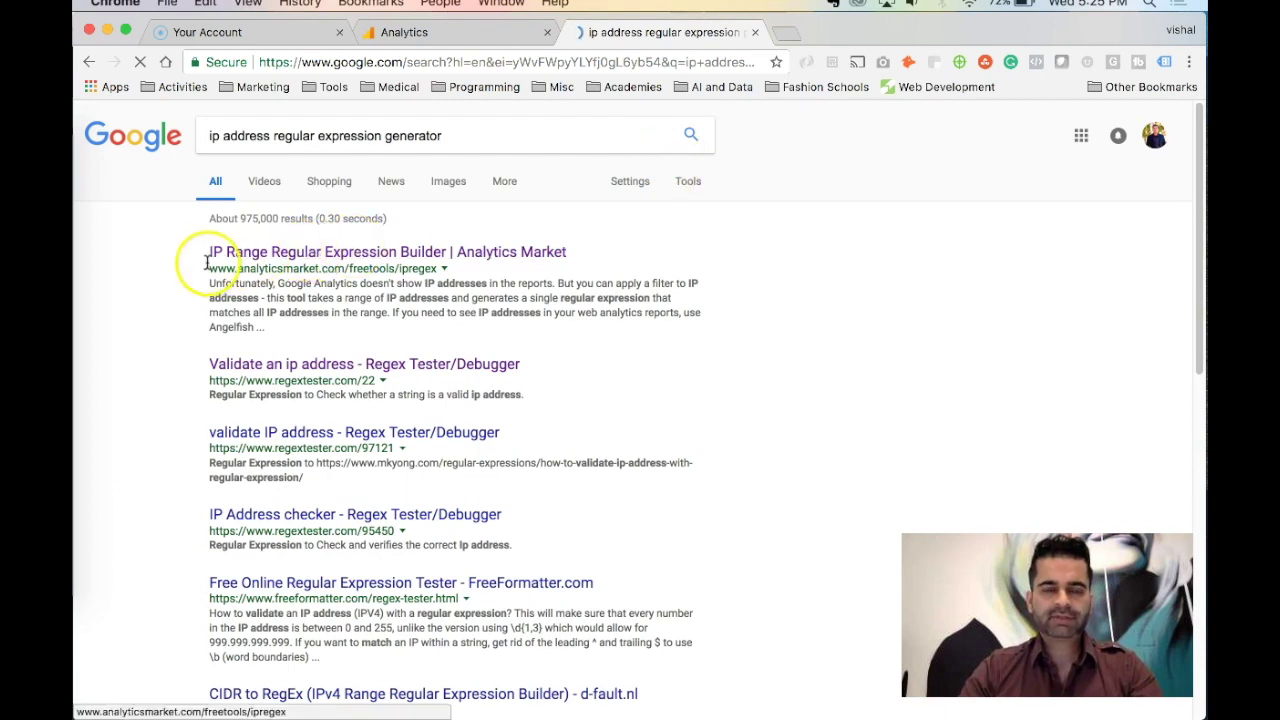
# Step: Open the IP Range Regular Expression Builder result from Analytics Market and go to its First IP Address field
pyautogui.click(305, 252)
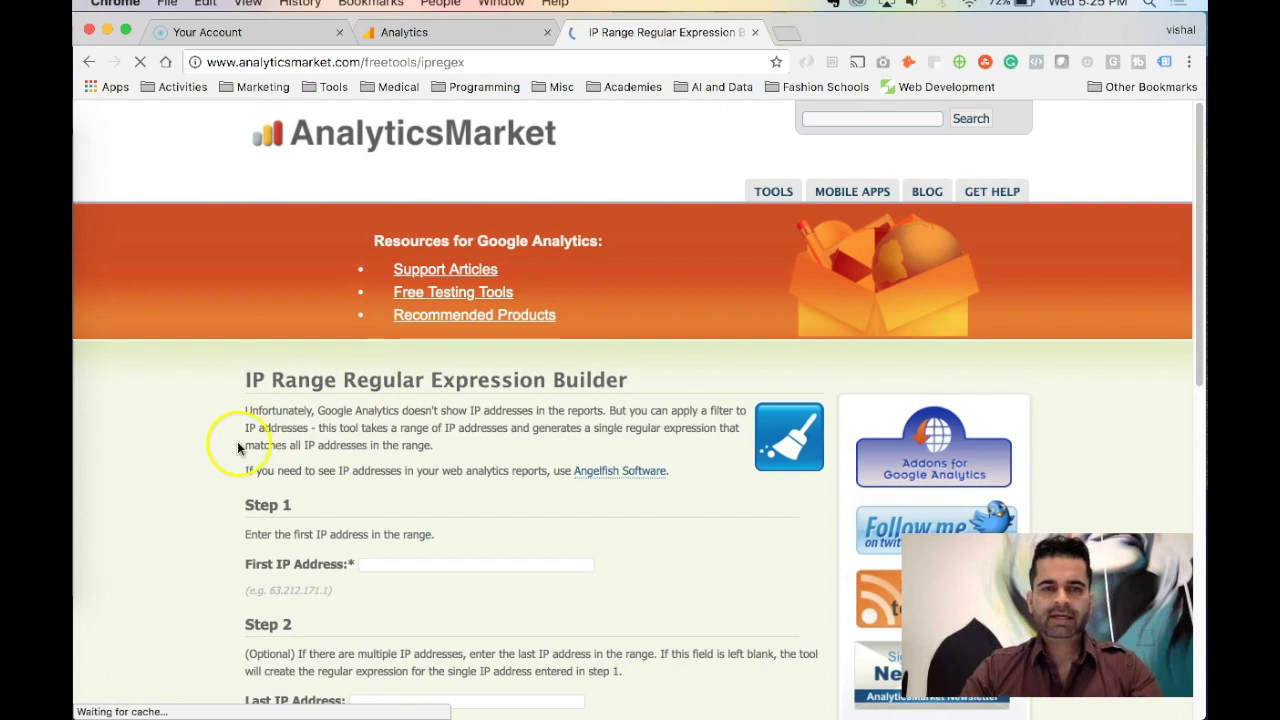
pyautogui.scroll(-3, 234, 442)
pyautogui.click(383, 420)
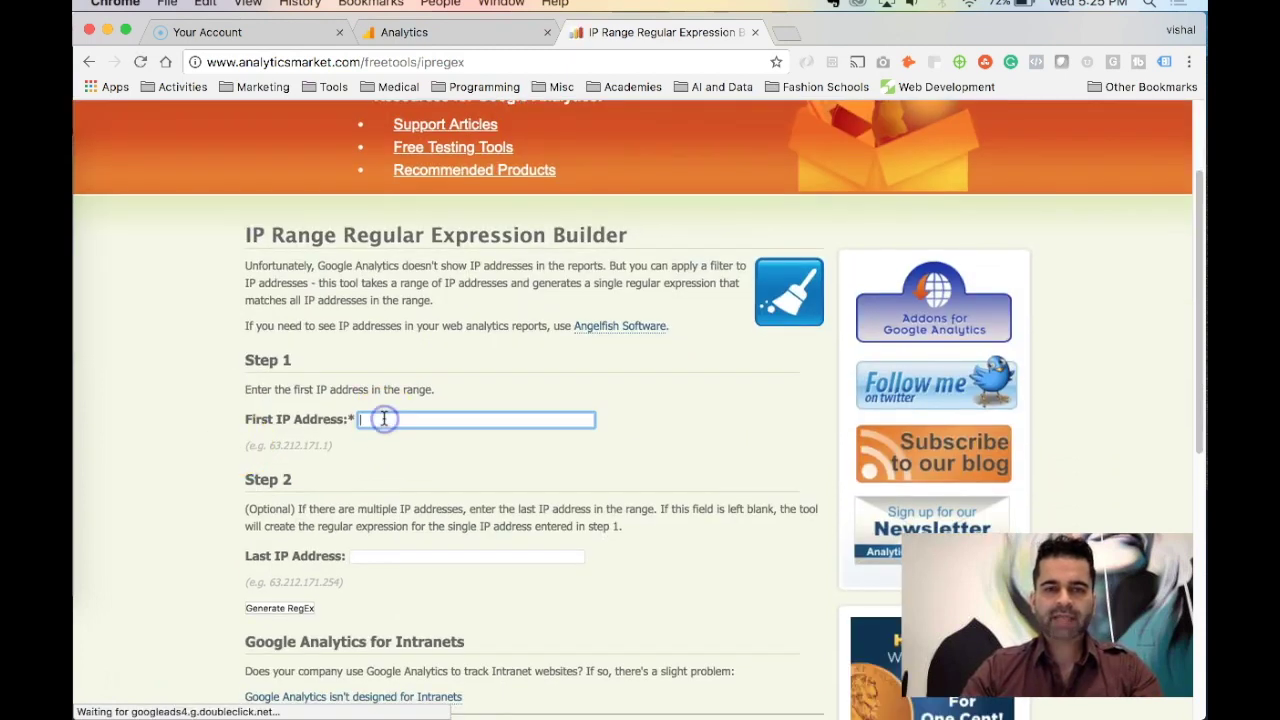
# Step: Copy 63.212.171.1 from the Analytics filter help into the builder as First IP Address and set Last IP Address to 63.212.171.9
pyautogui.click(502, 38)
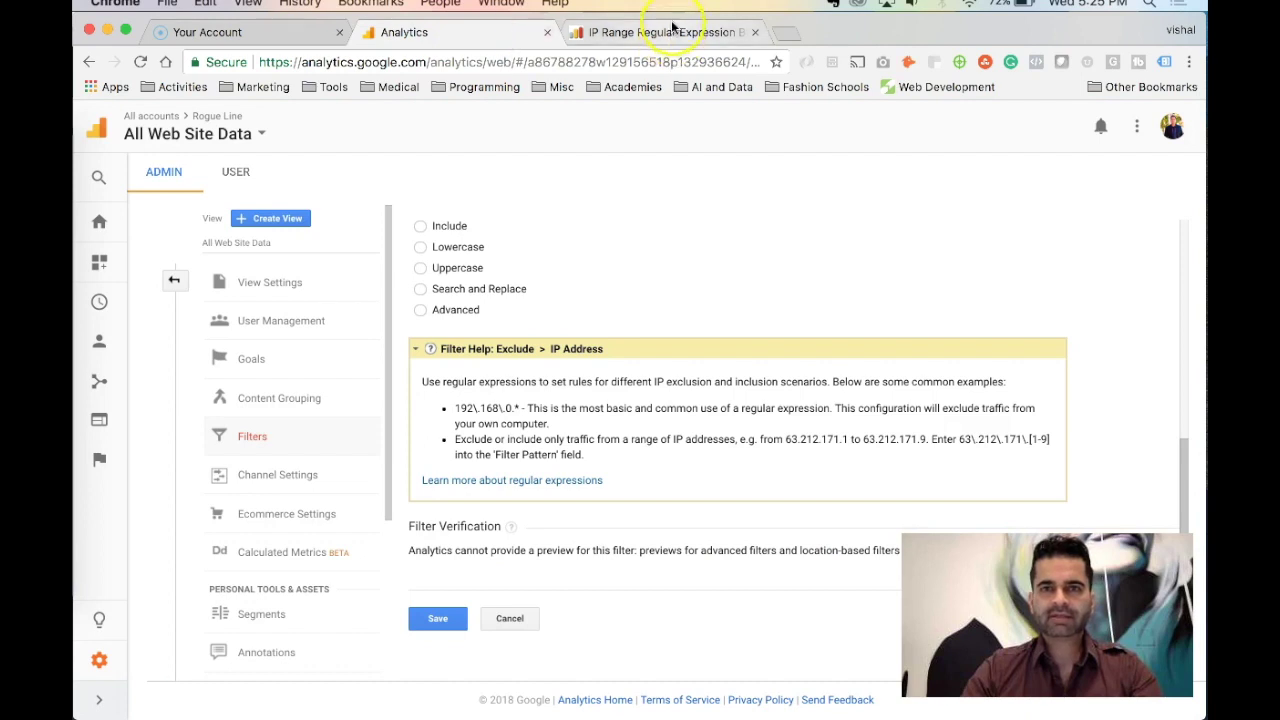
pyautogui.moveTo(849, 437); pyautogui.dragTo(807, 443)
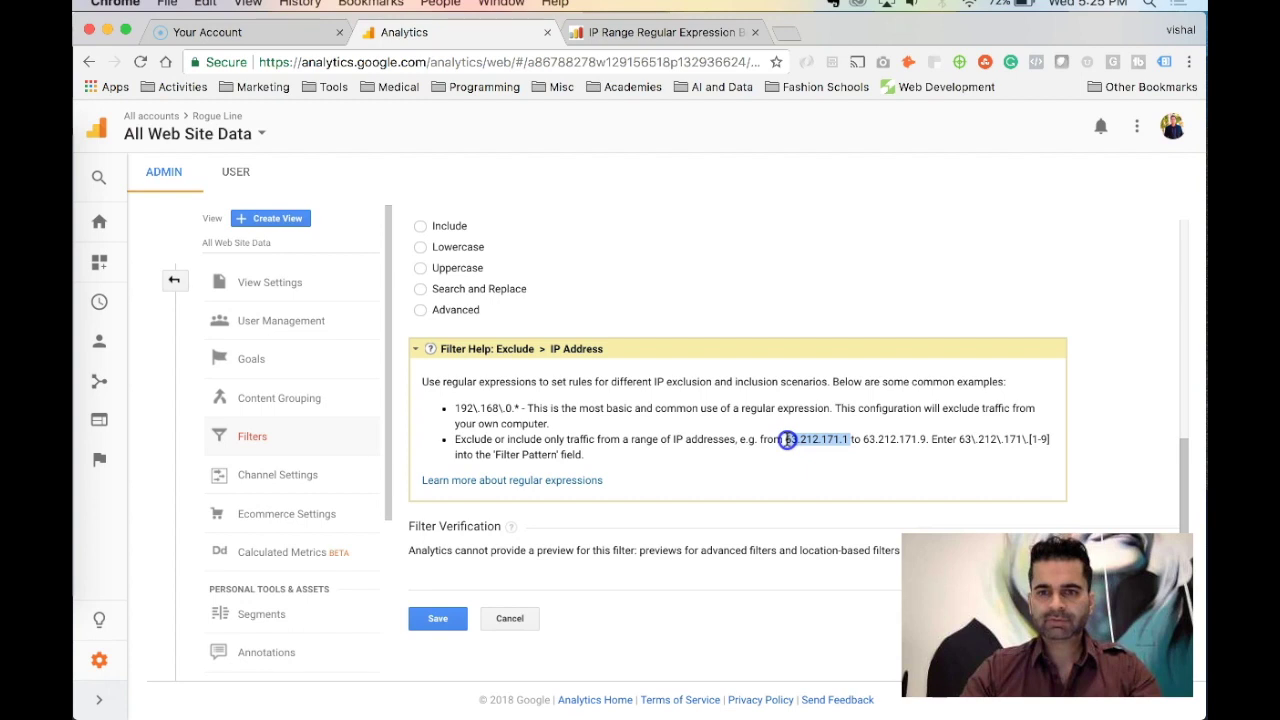
pyautogui.hotkey('ctrl', 'c')
pyautogui.click(640, 32)
pyautogui.click(500, 441)
pyautogui.hotkey('ctrl', 'v')
pyautogui.click(440, 555)
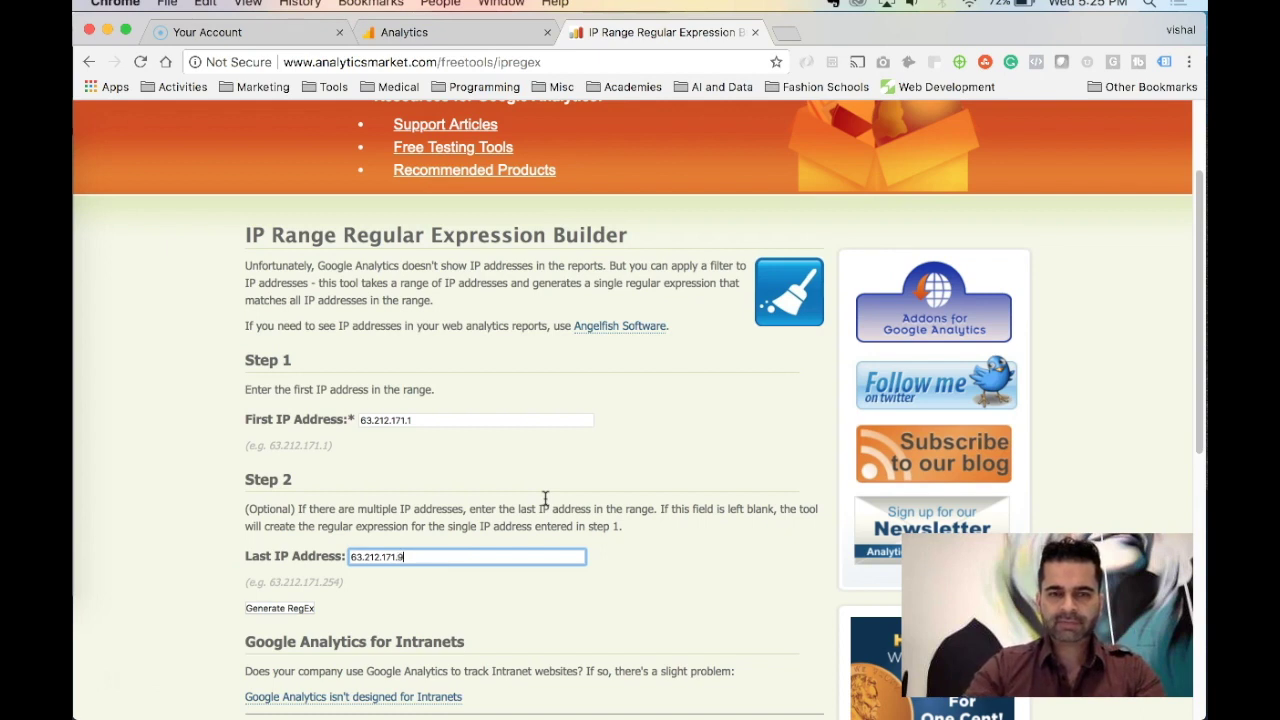
pyautogui.click(620, 582)
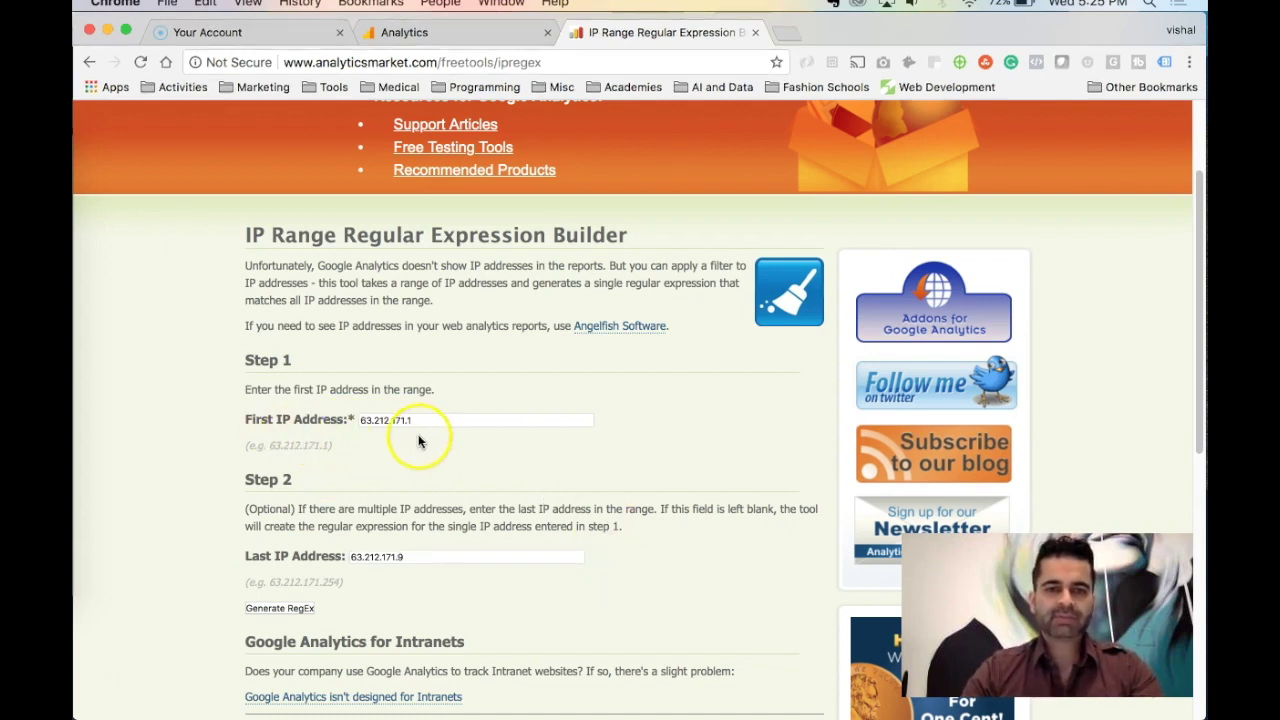
# Step: Generate the regular expression for the entered IP range, running the generation a second time
pyautogui.scroll(-2, 205, 588)
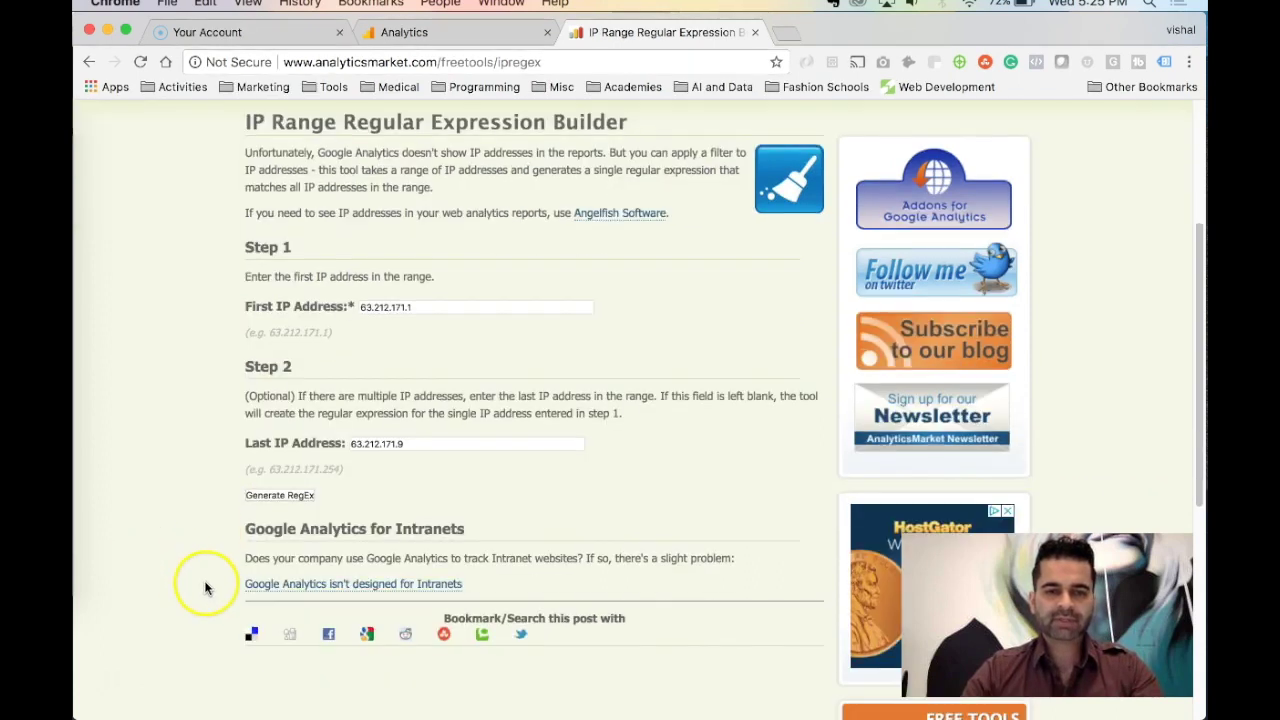
pyautogui.click(280, 497)
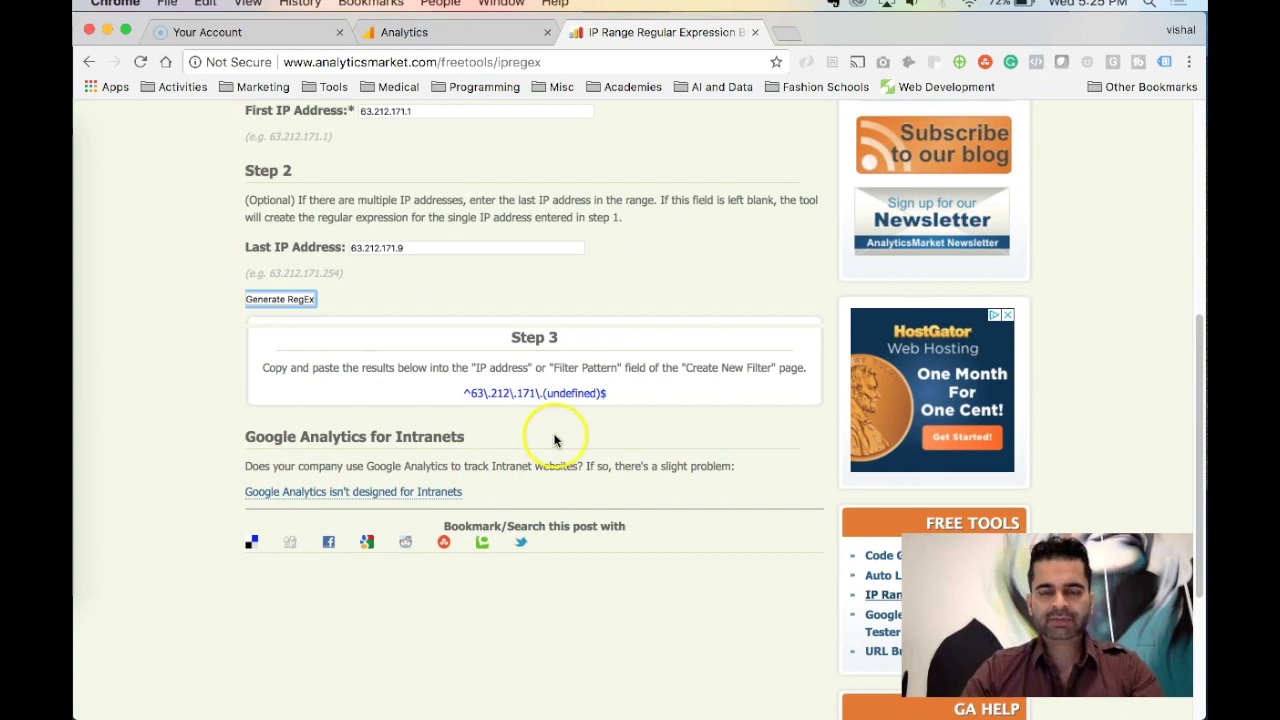
pyautogui.scroll(1, 415, 285)
pyautogui.click(428, 310)
pyautogui.click(427, 171)
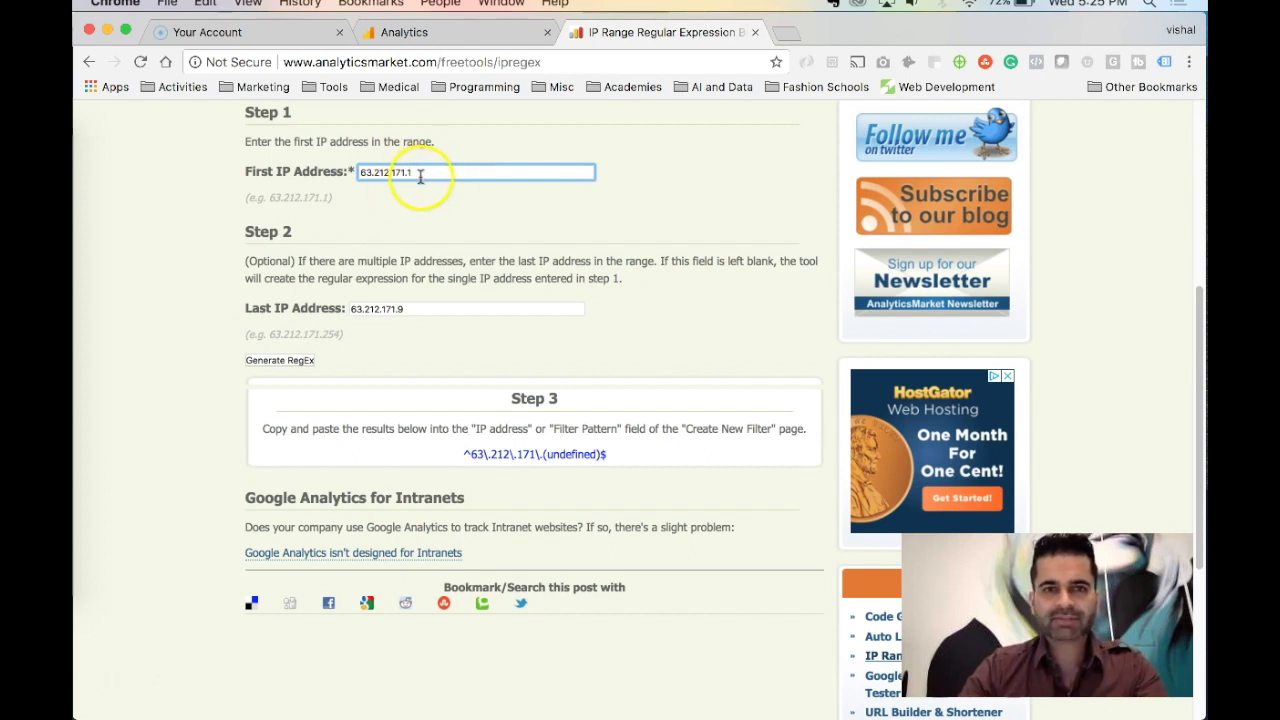
pyautogui.click(288, 360)
pyautogui.scroll(-4, 291, 357)
pyautogui.scroll(3, 240, 360)
pyautogui.scroll(2, 238, 360)
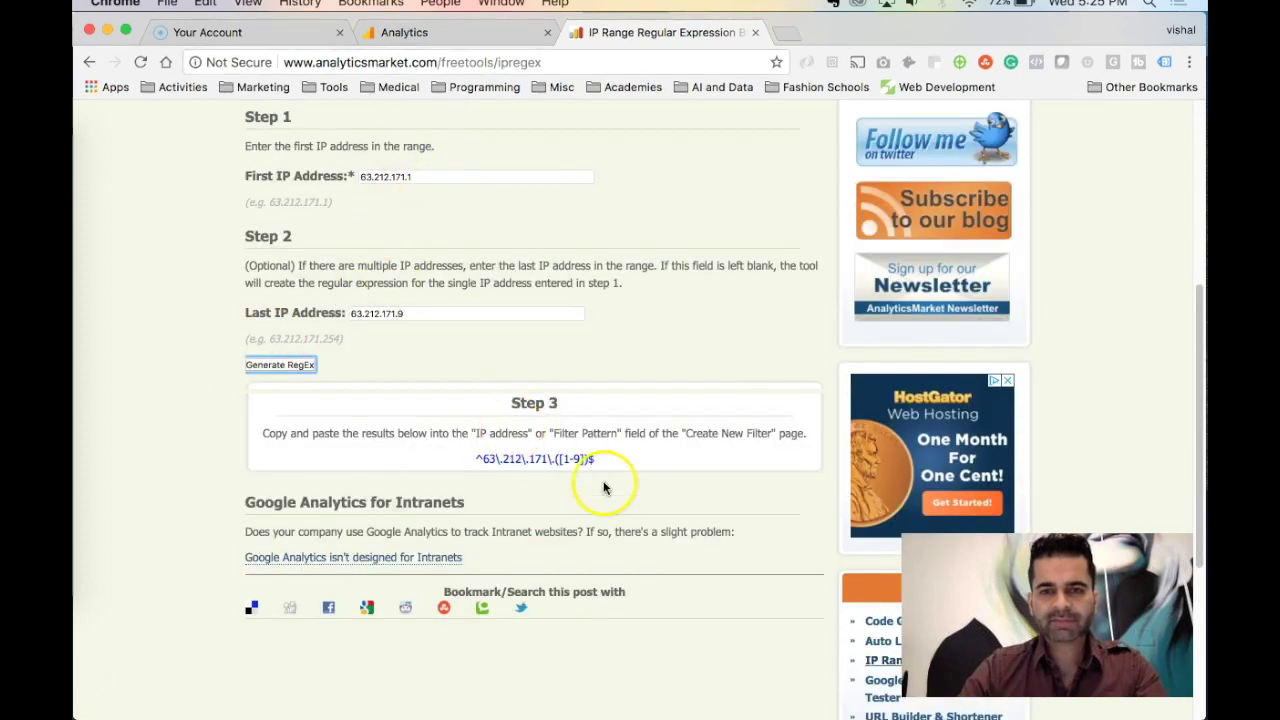
# Step: Copy the generated expression and replace the work filter's pattern in Analytics with ^63\.212\.171\.([1-9])$
pyautogui.moveTo(604, 460); pyautogui.dragTo(547, 459)
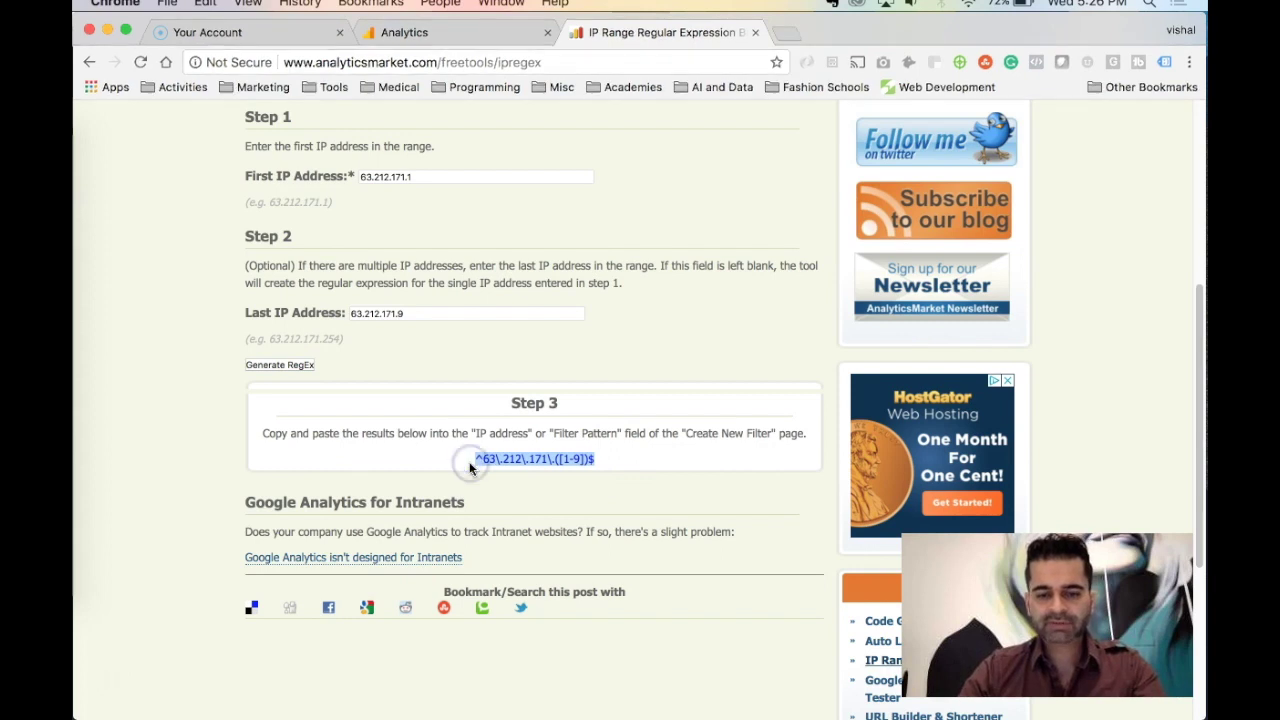
pyautogui.click(483, 32)
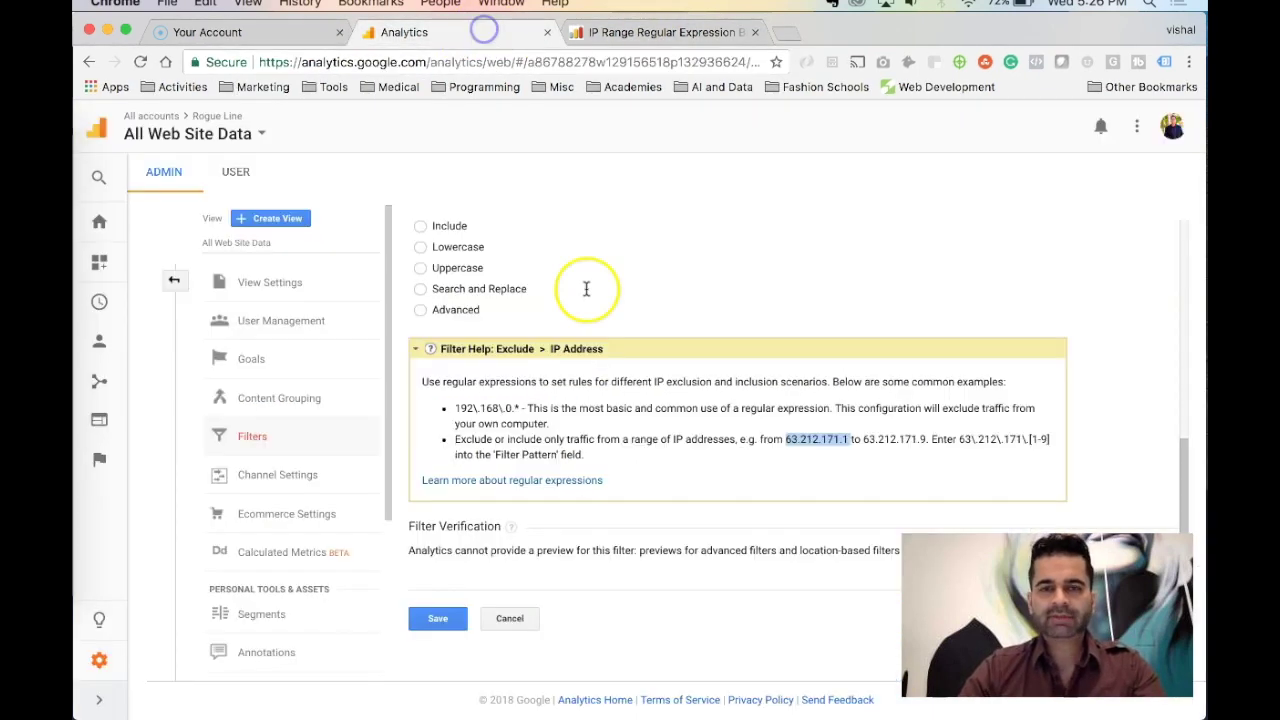
pyautogui.scroll(5, 490, 340)
pyautogui.tripleClick(529, 423)
pyautogui.press('BackSpace')
pyautogui.scroll(-3, 645, 508)
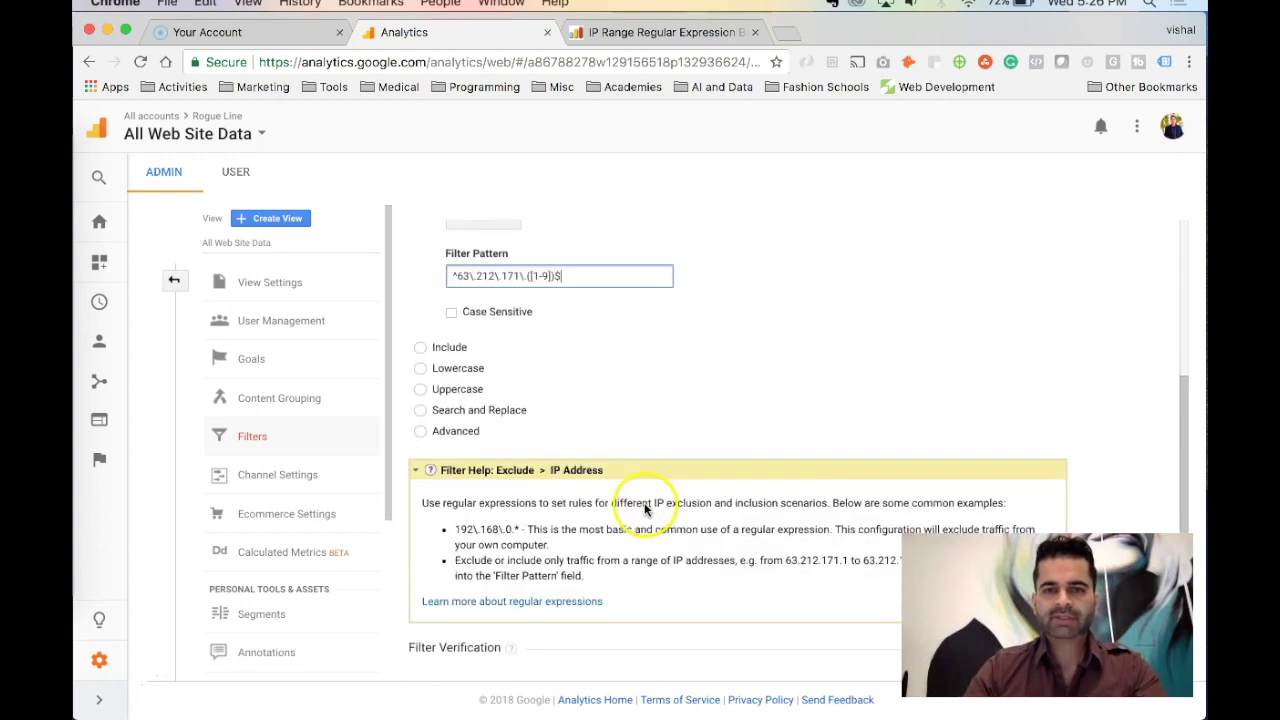
# Step: Review the work filter's Exclude field and pattern settings and save the filter
pyautogui.scroll(-1, 698, 497)
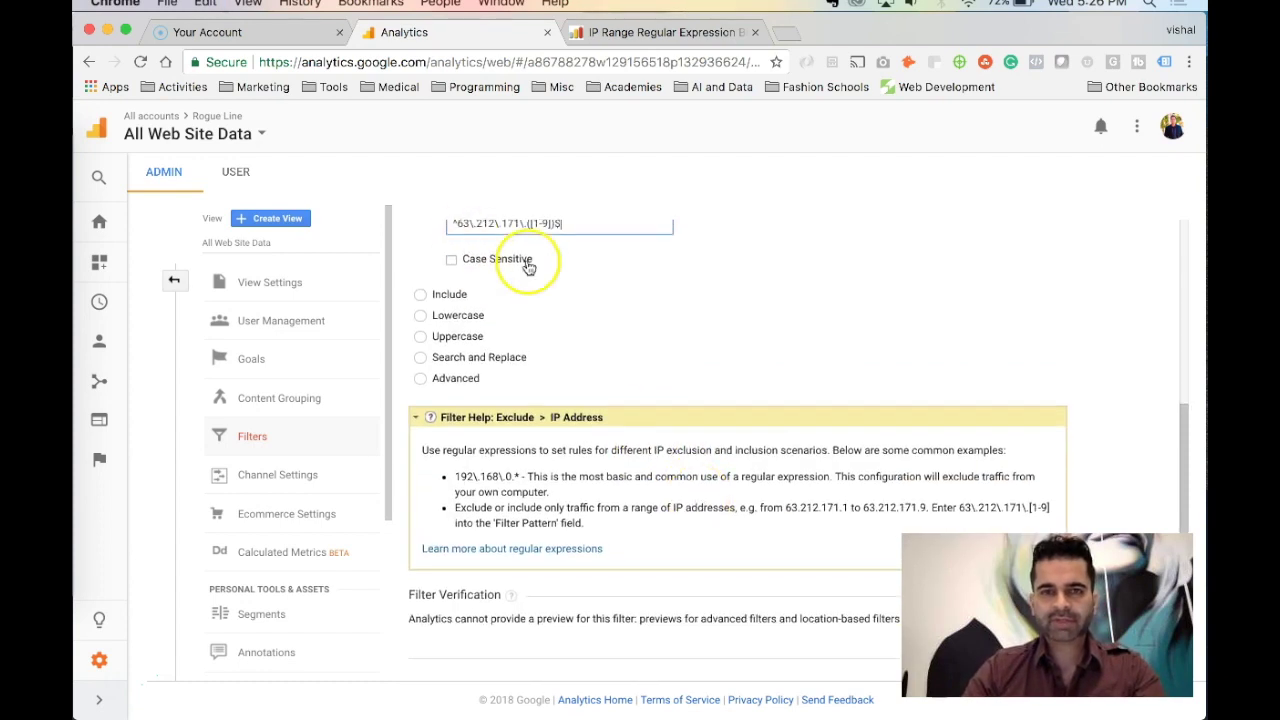
pyautogui.scroll(1, 523, 263)
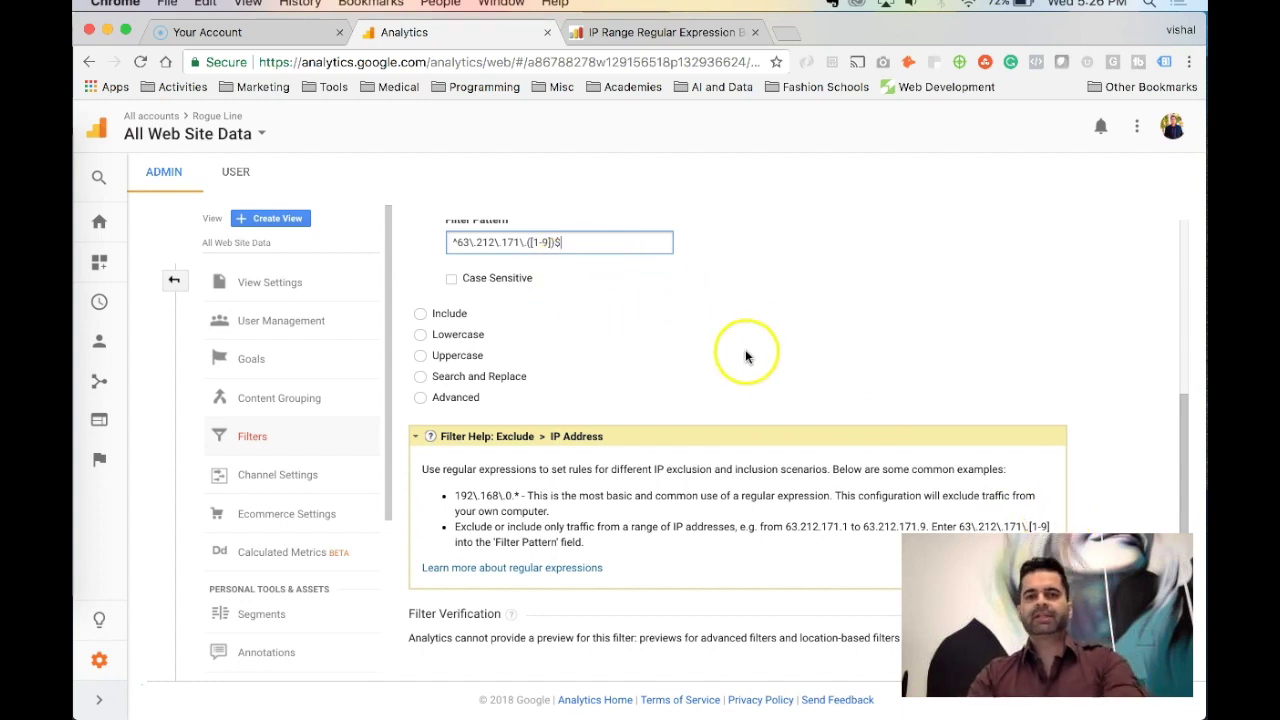
pyautogui.scroll(1, 745, 349)
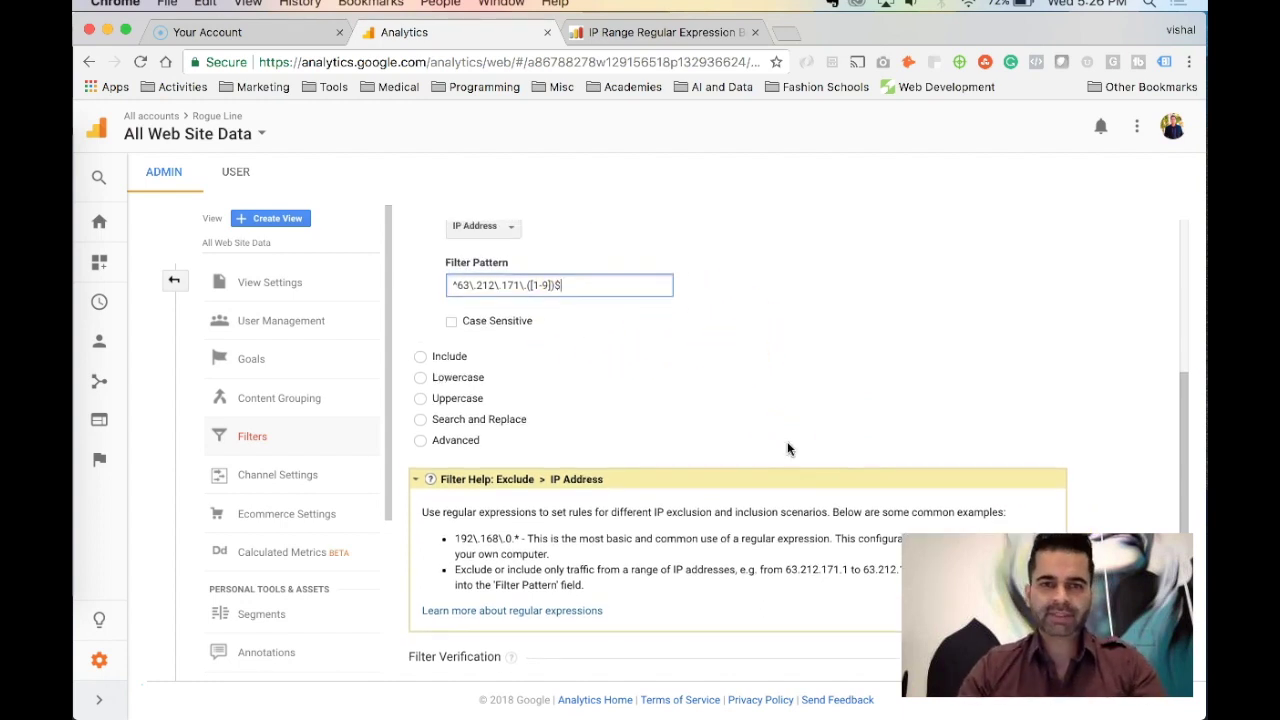
pyautogui.scroll(-3, 787, 449)
pyautogui.scroll(4, 545, 271)
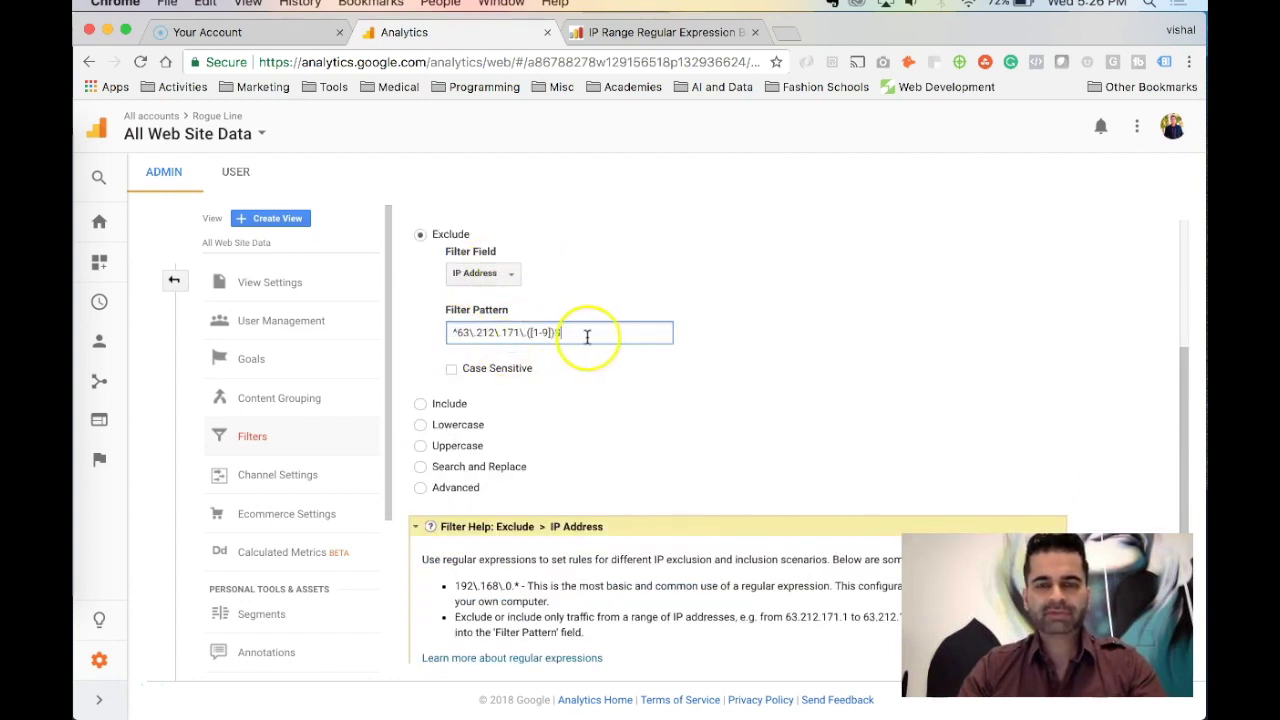
pyautogui.scroll(-3, 635, 377)
pyautogui.click(437, 645)
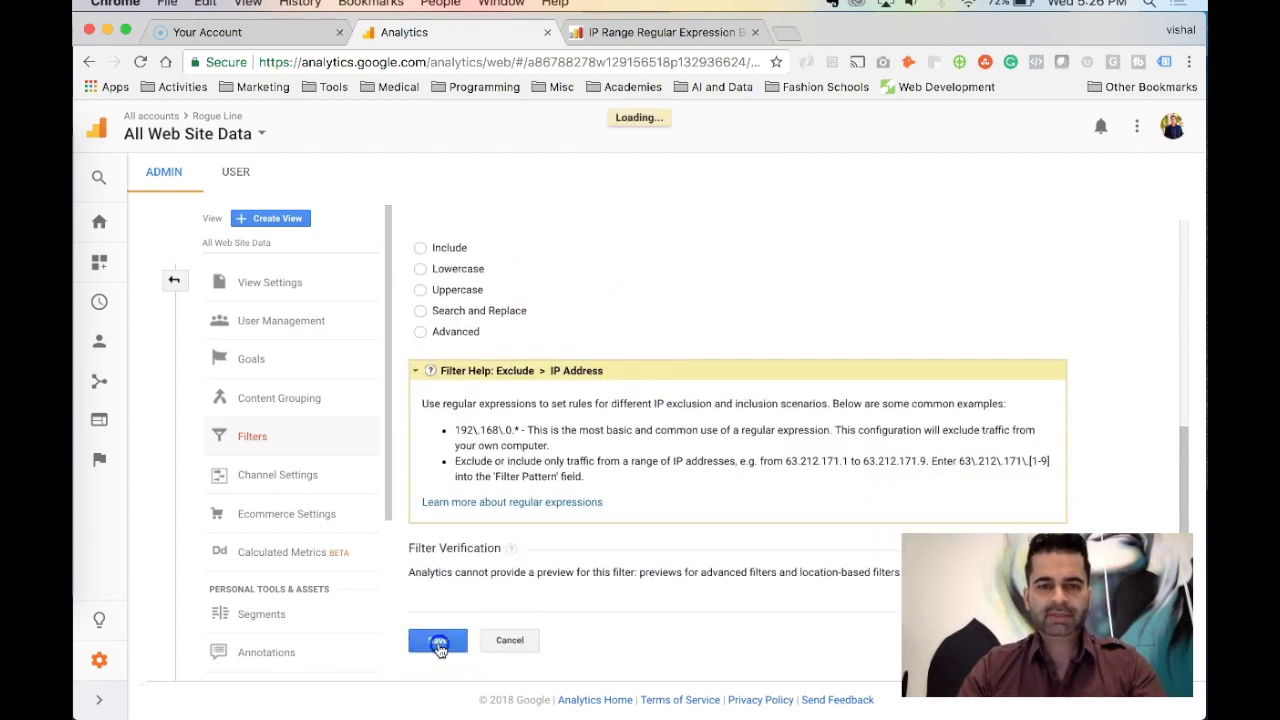